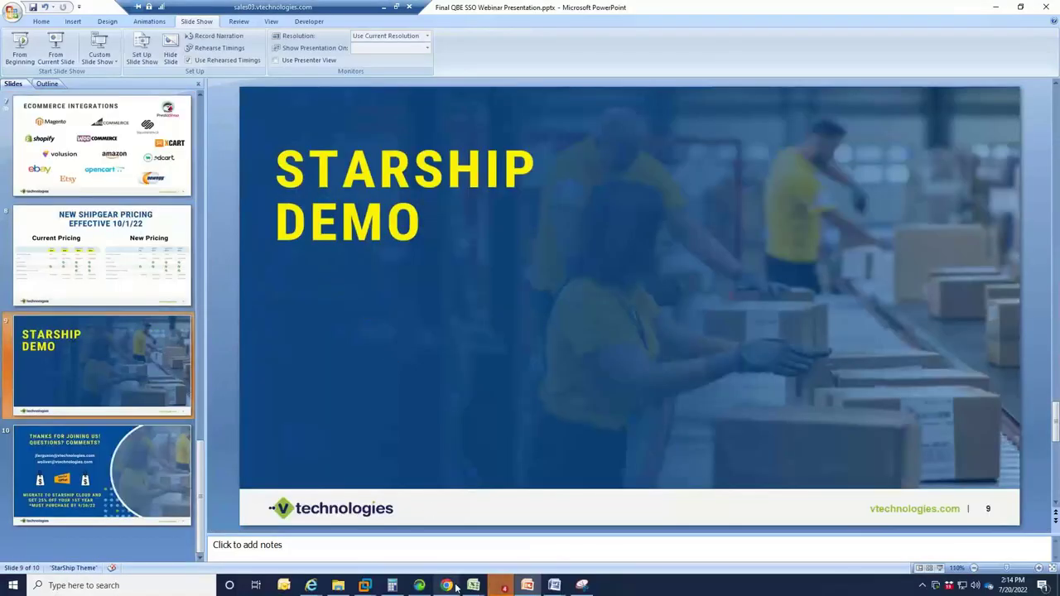
Switch to the SALESDEMOSV1 virtual machine and place the cursor in StarShip's S.O. No. field
left_click(364, 585)
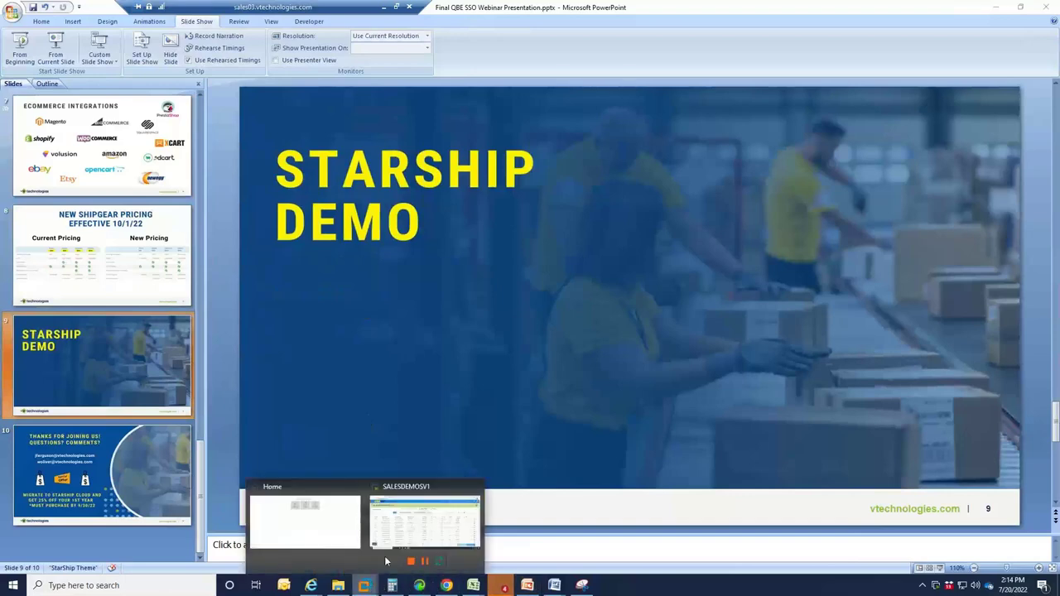
left_click(401, 535)
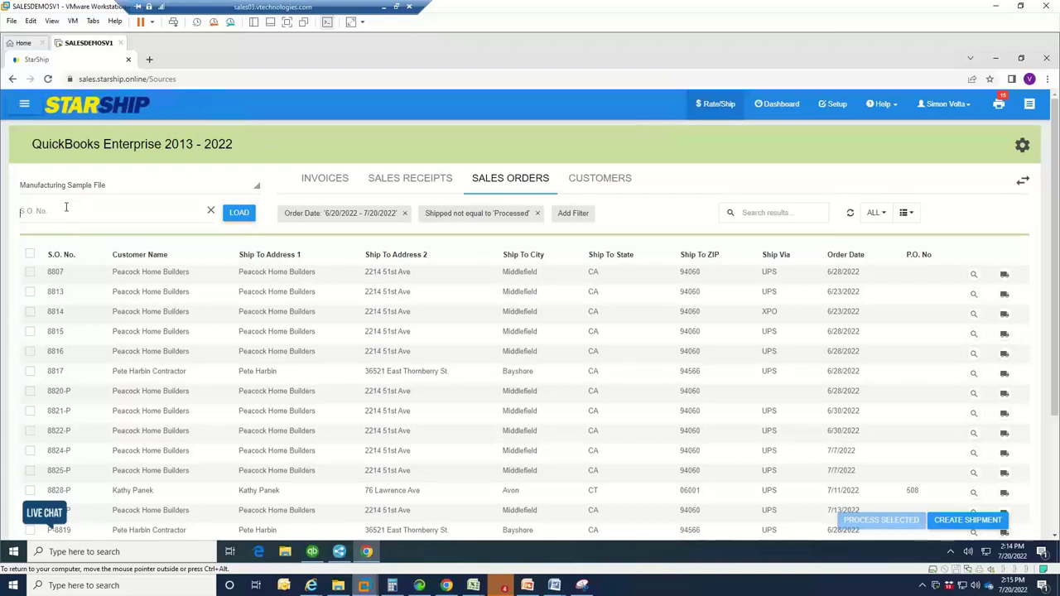
left_click(66, 207)
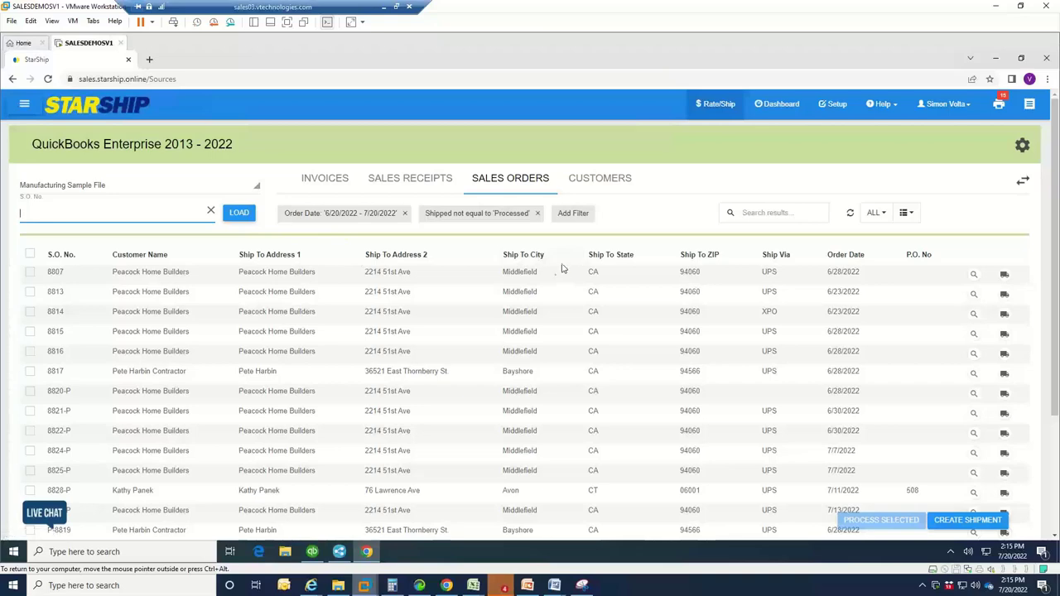
Create a shipment from the Peacock Home Builders sales order dated 7/13/2022 and accept the first suggested valid recipient address
scroll(416, 358, "down", 2)
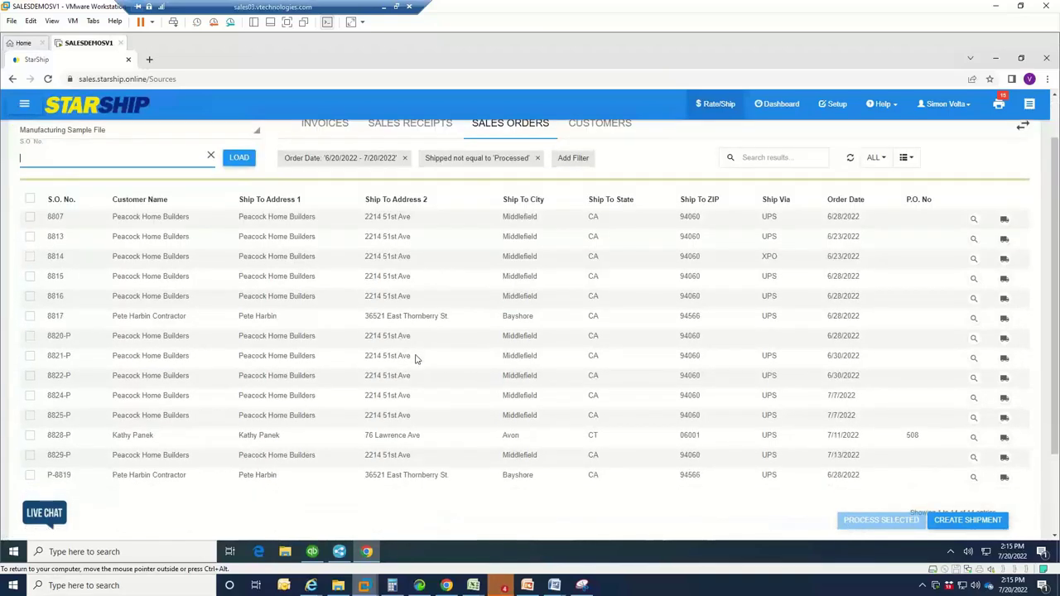
left_click(1003, 460)
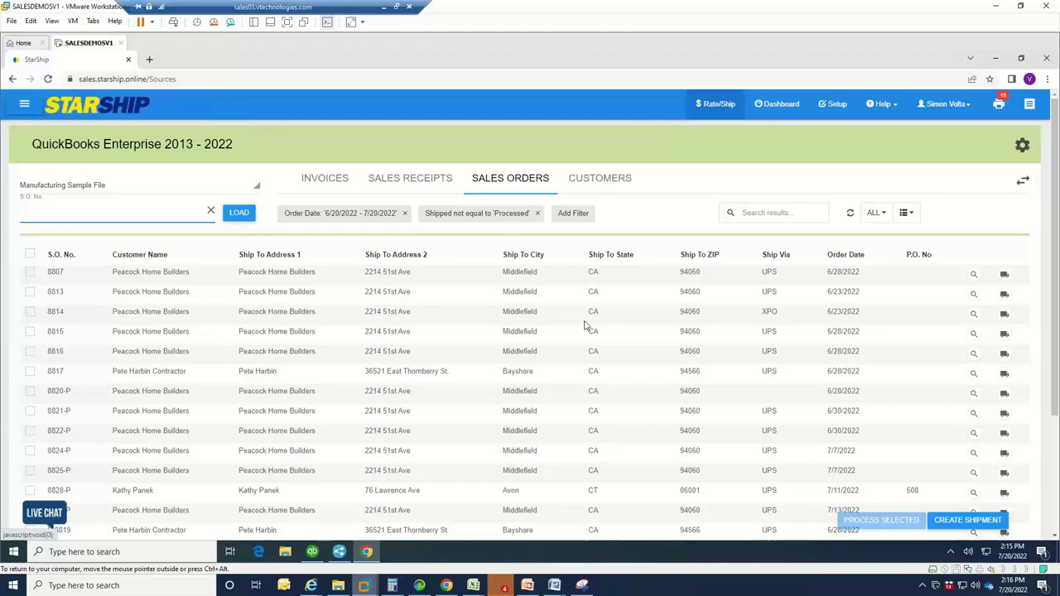
scroll(585, 328, "down", 1)
scroll(586, 328, "down", 1)
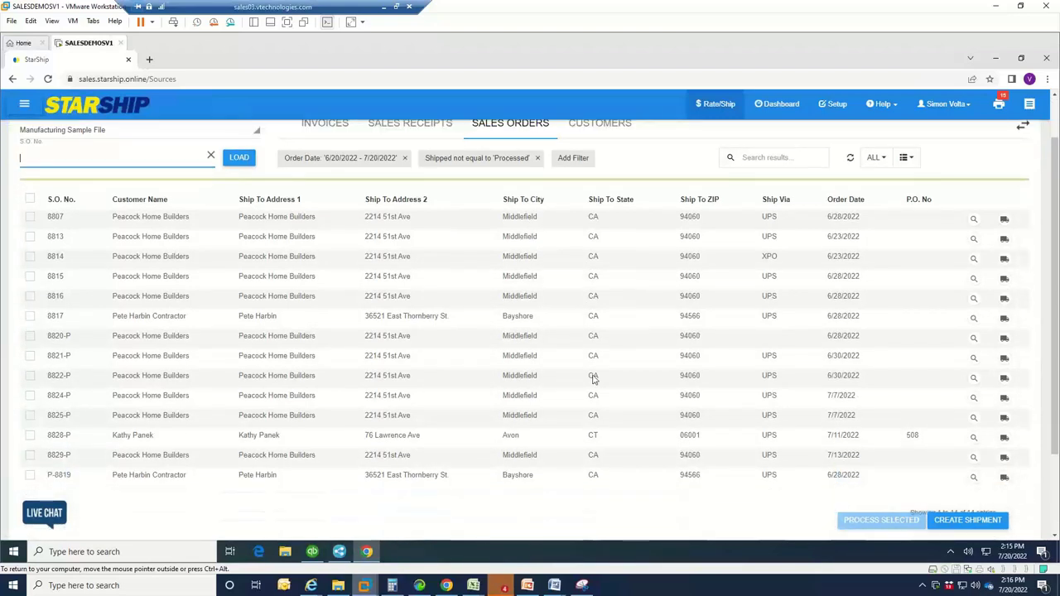
left_click(1004, 460)
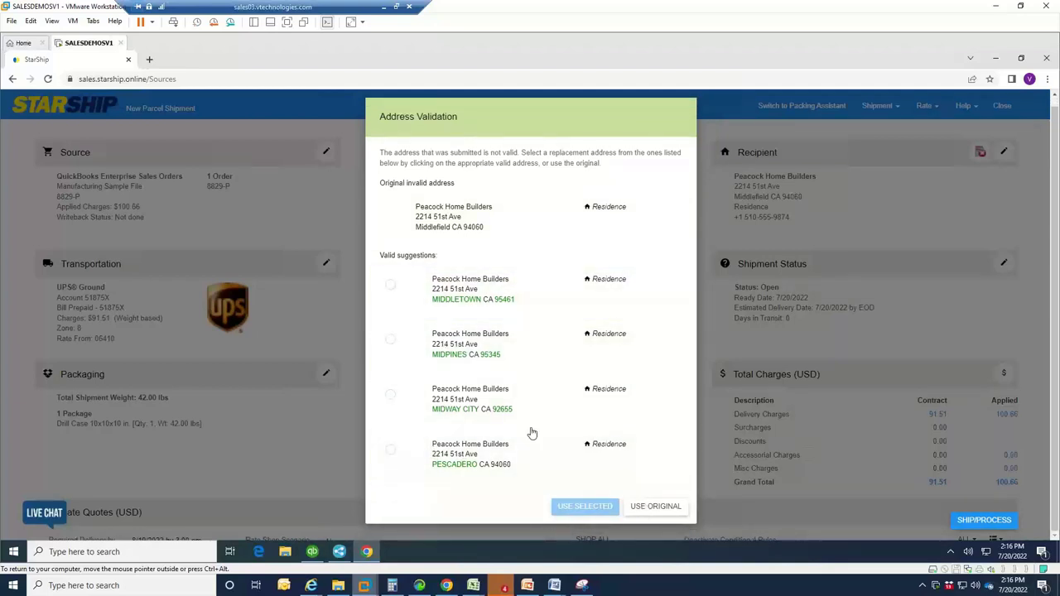
left_click(390, 287)
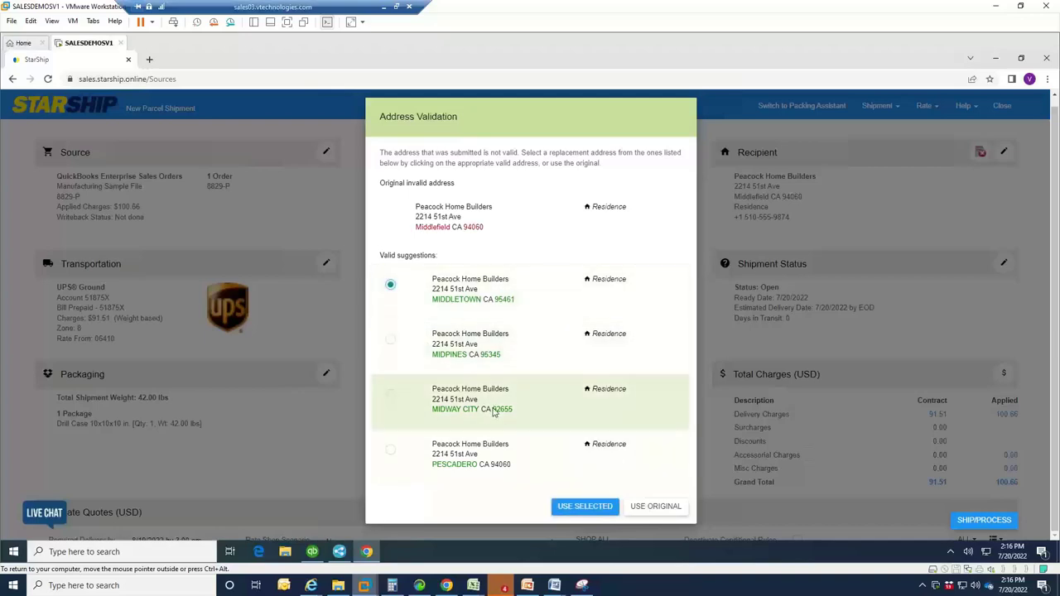
left_click(571, 506)
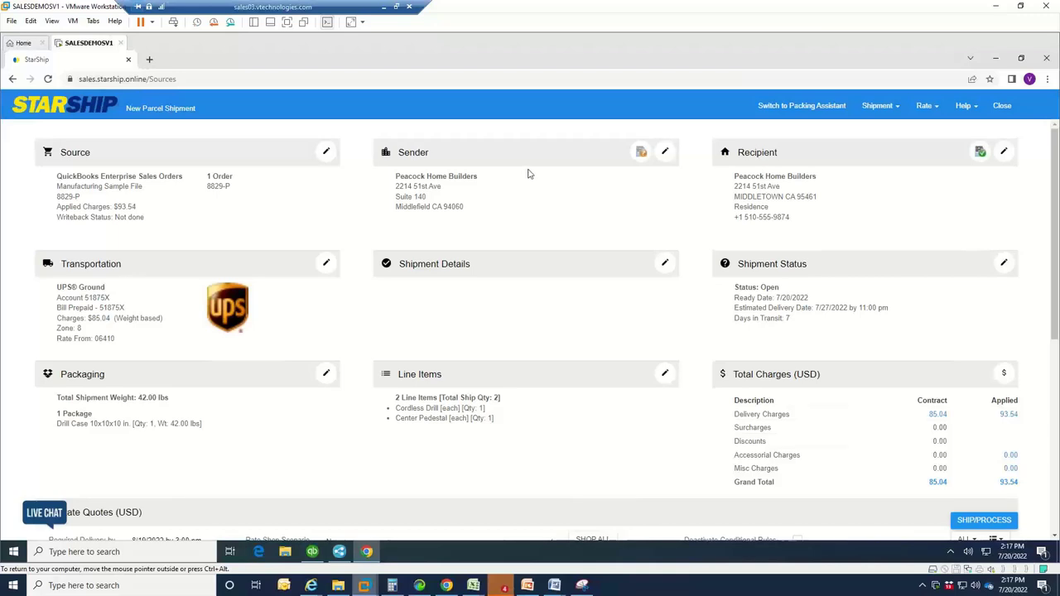
Try Third Party billing in the shipment's transportation settings and set it back to Prepaid
left_click(325, 266)
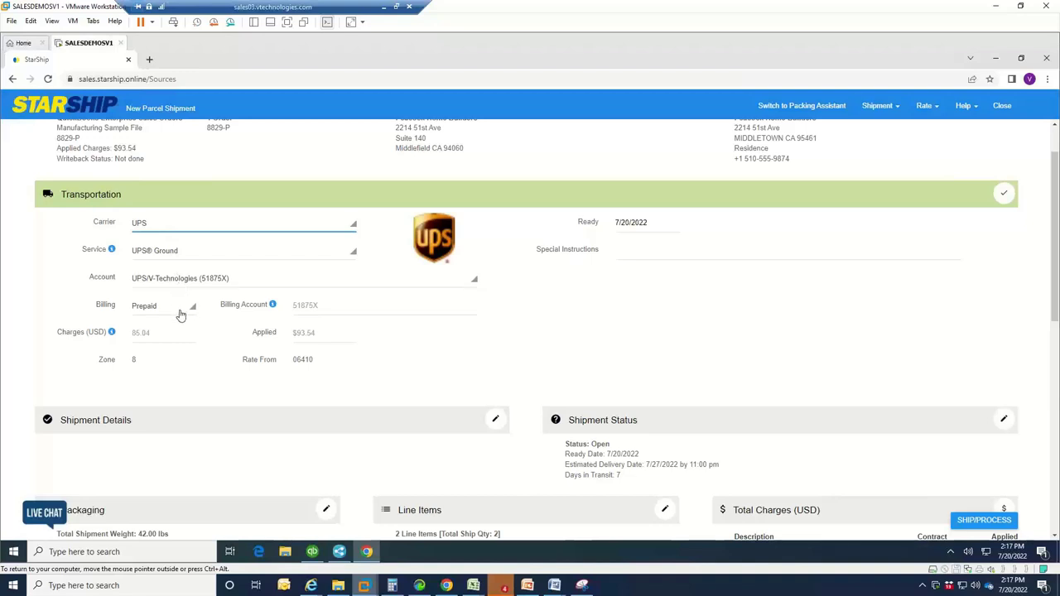
left_click(176, 312)
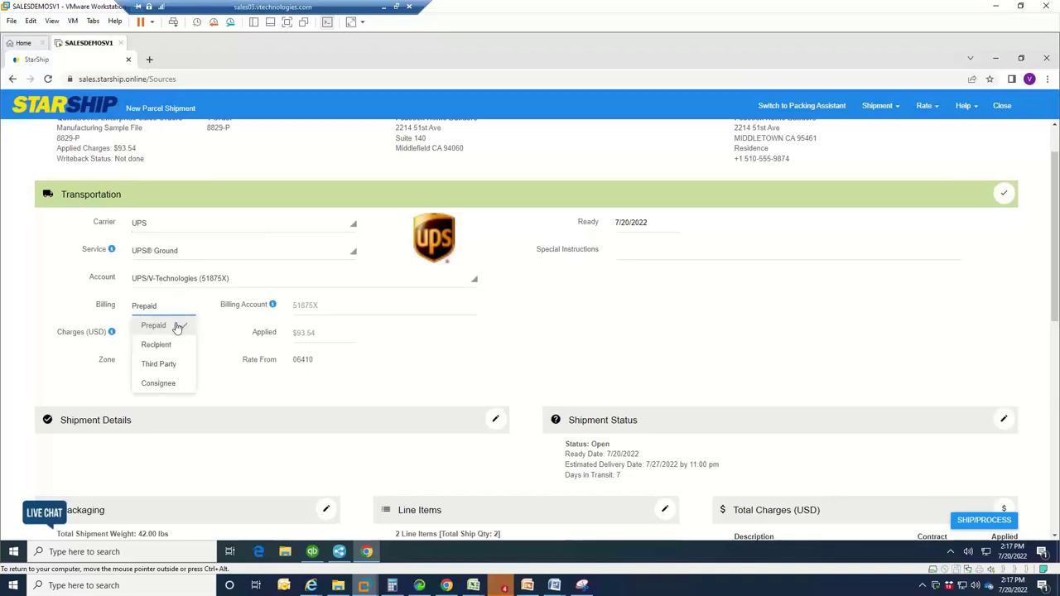
left_click(171, 367)
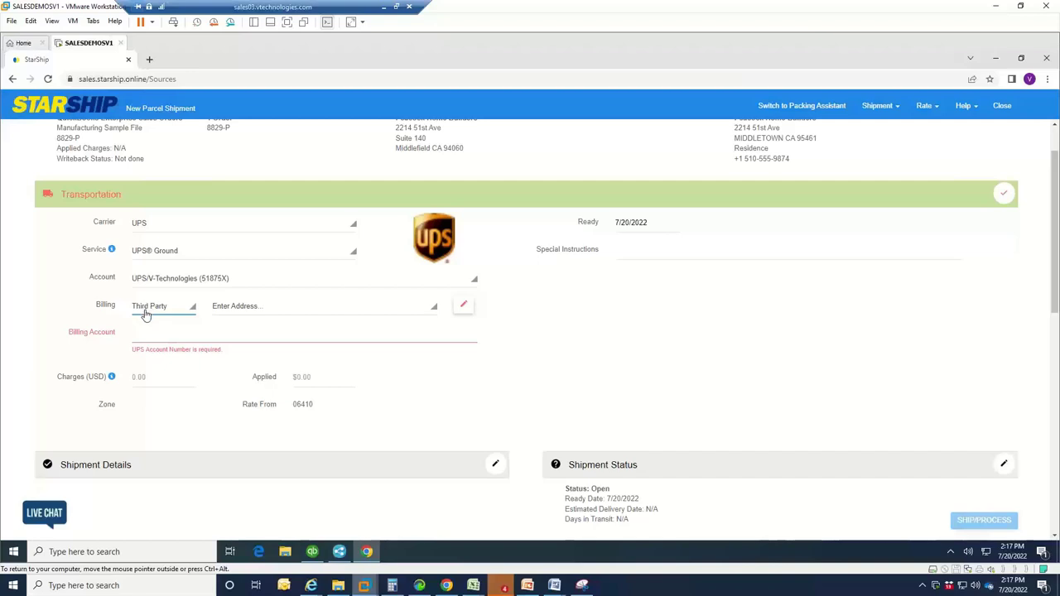
left_click(146, 313)
left_click(152, 328)
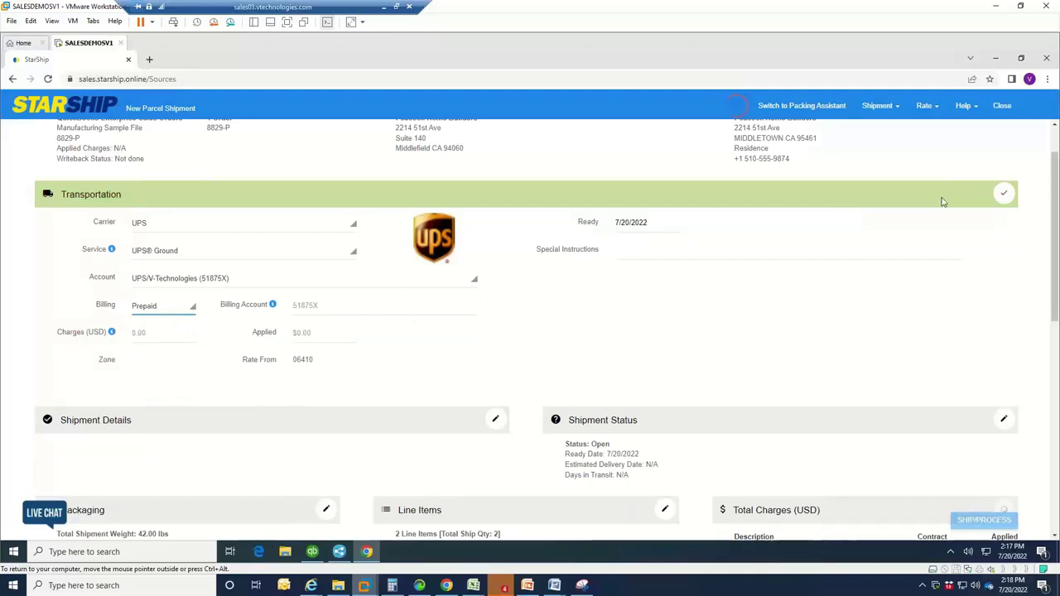
left_click(1003, 194)
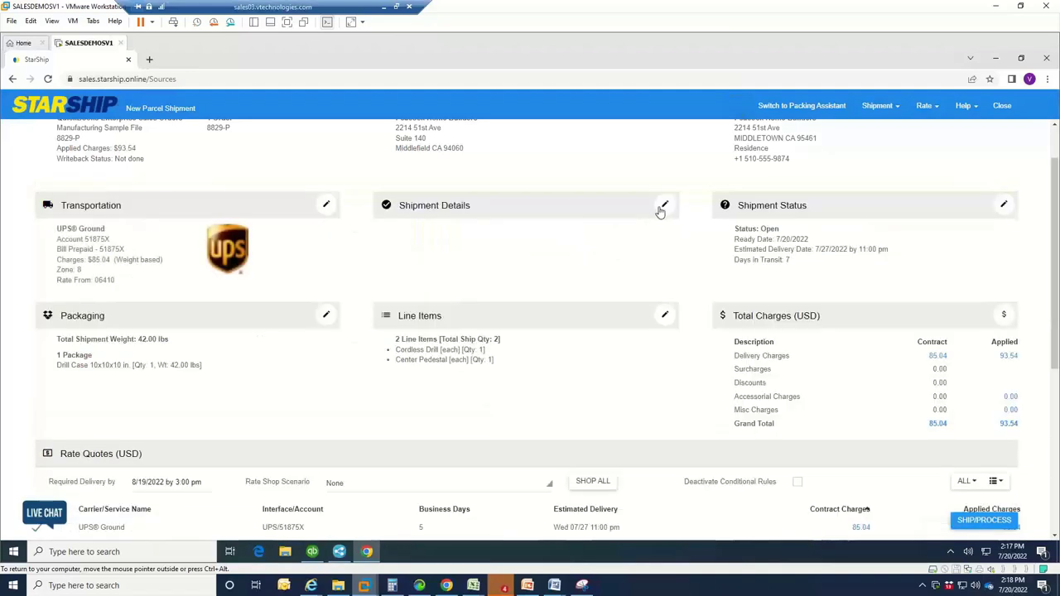
Try the Insurance and Quantum View Notify options in the shipment details and clear both again
left_click(663, 207)
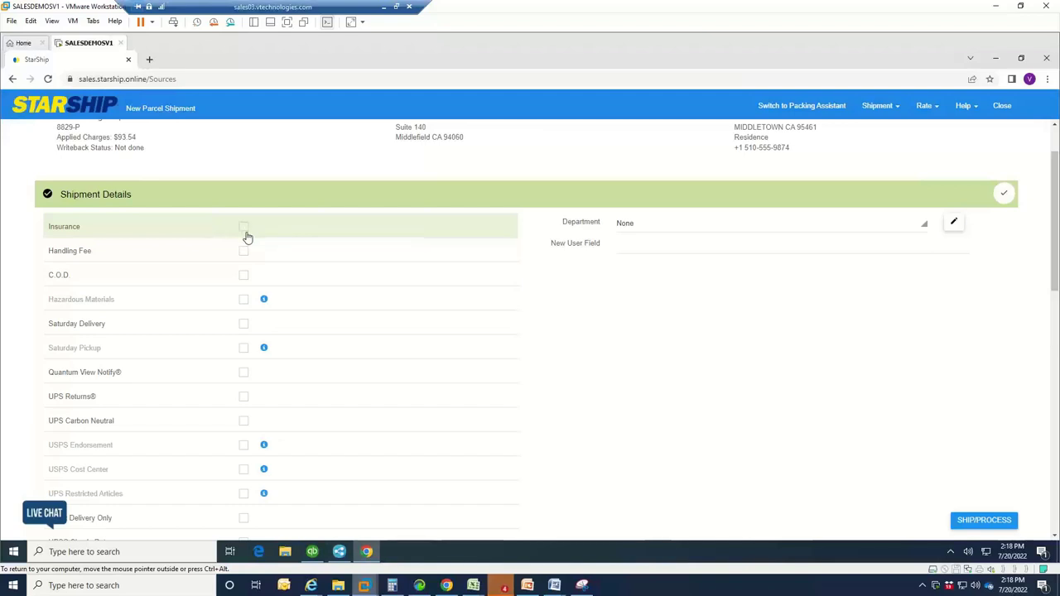
left_click(244, 227)
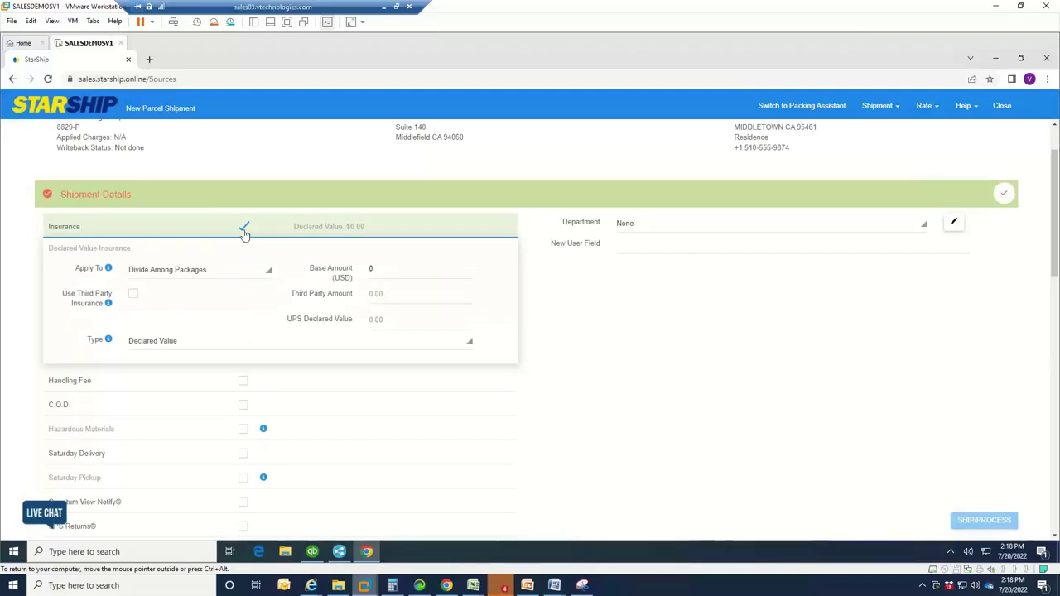
left_click(243, 229)
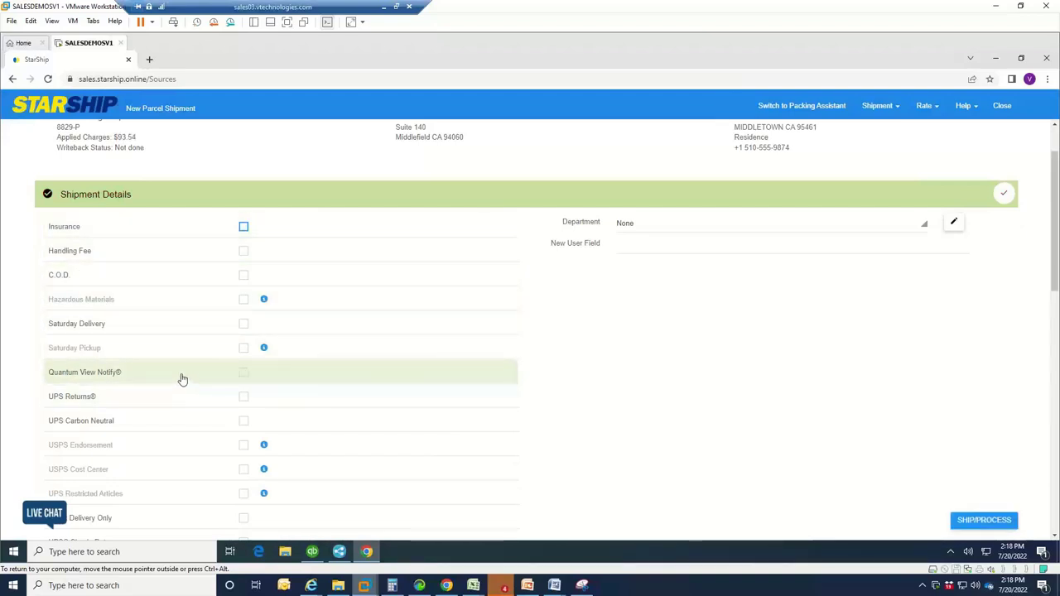
left_click(242, 378)
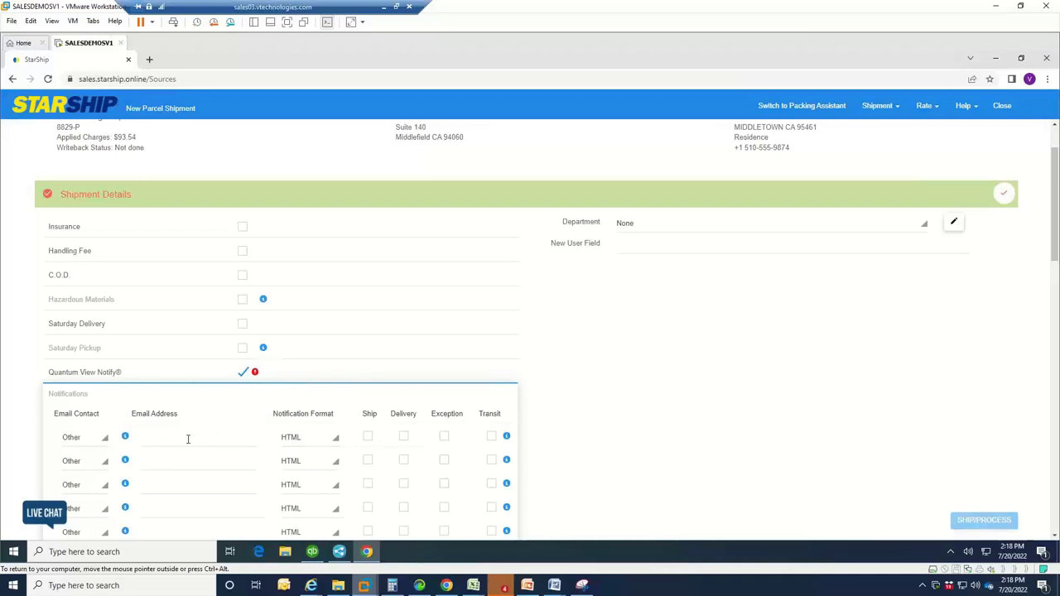
scroll(184, 433, "down", 1)
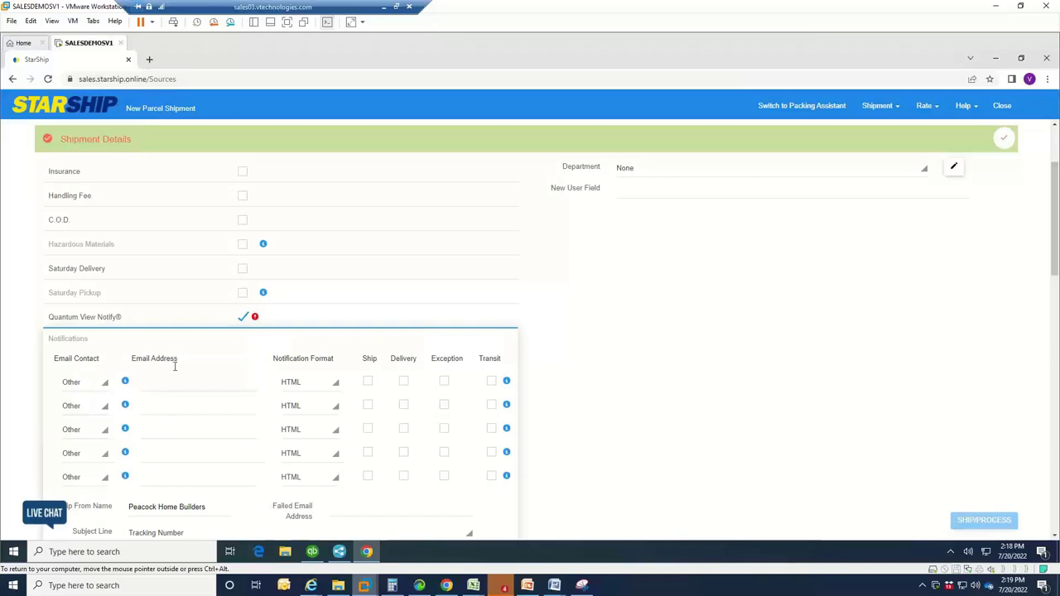
left_click(244, 318)
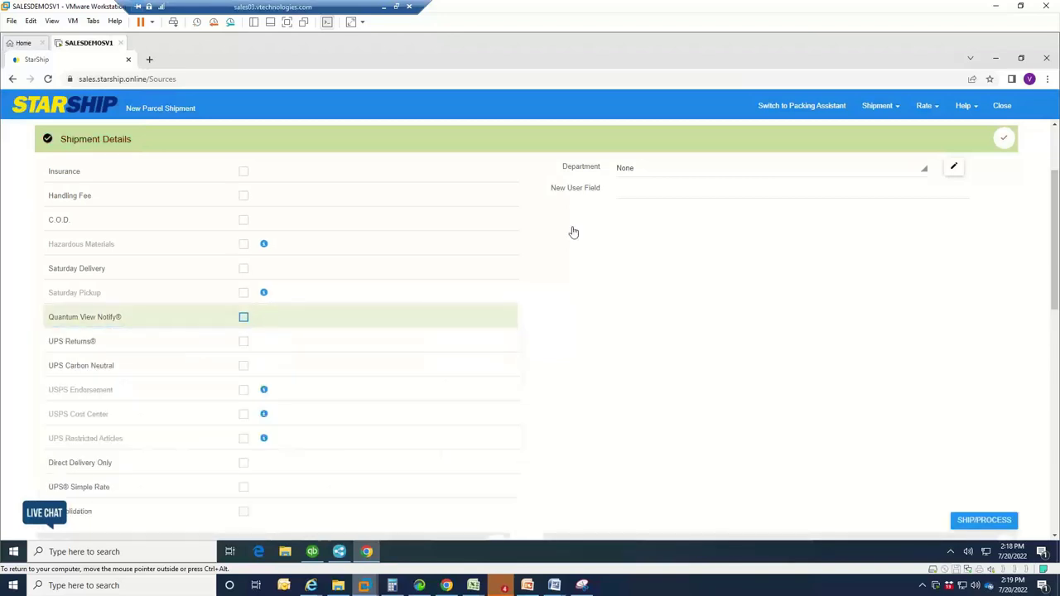
left_click(1003, 140)
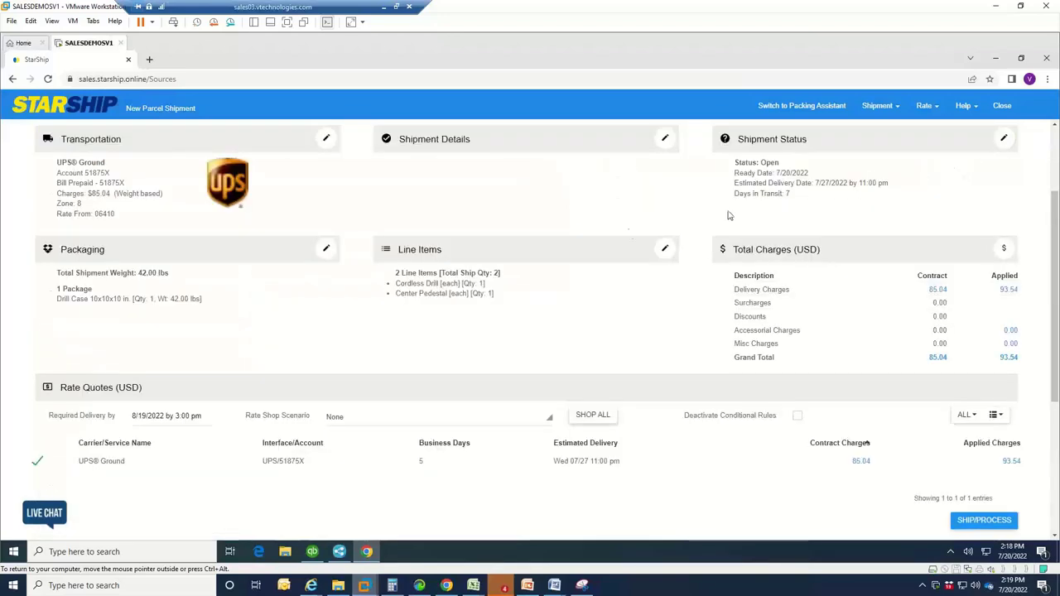
Add a second Drill Case package, move the Center Pedestal into it, and accept the packaging changes
left_click(326, 256)
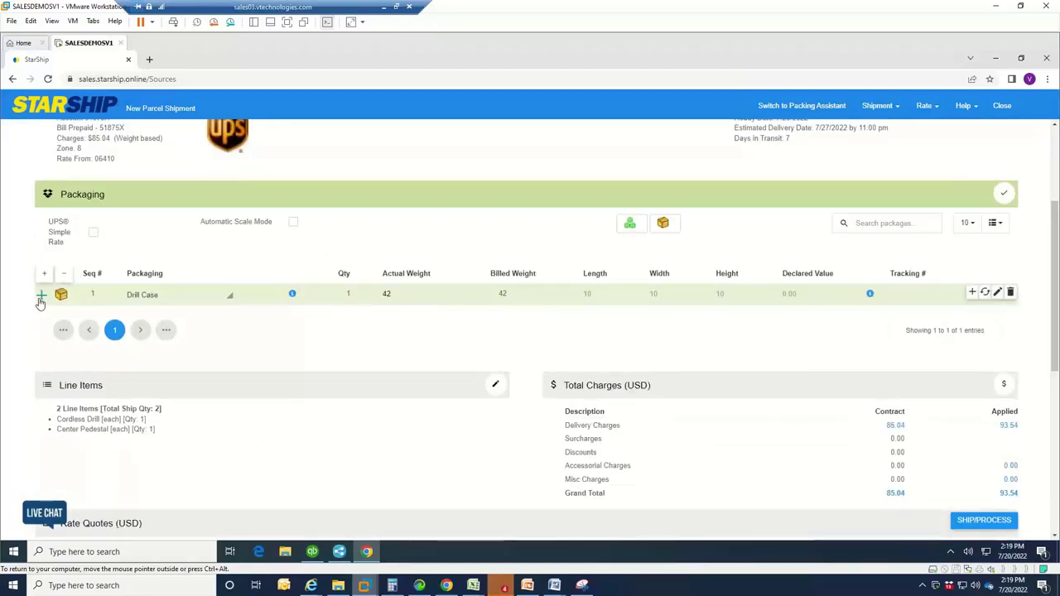
left_click(41, 295)
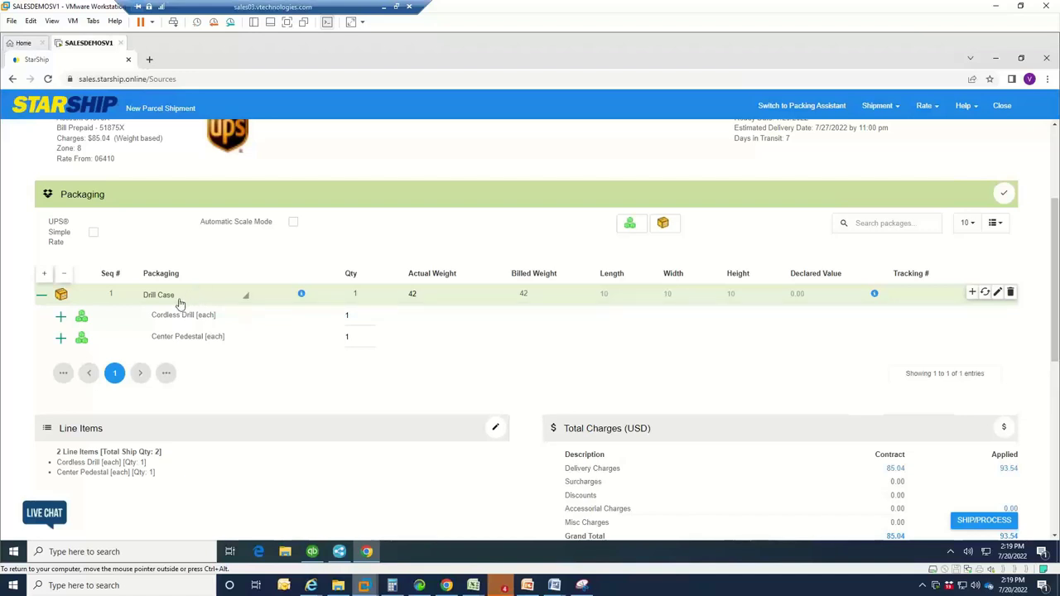
left_click(664, 223)
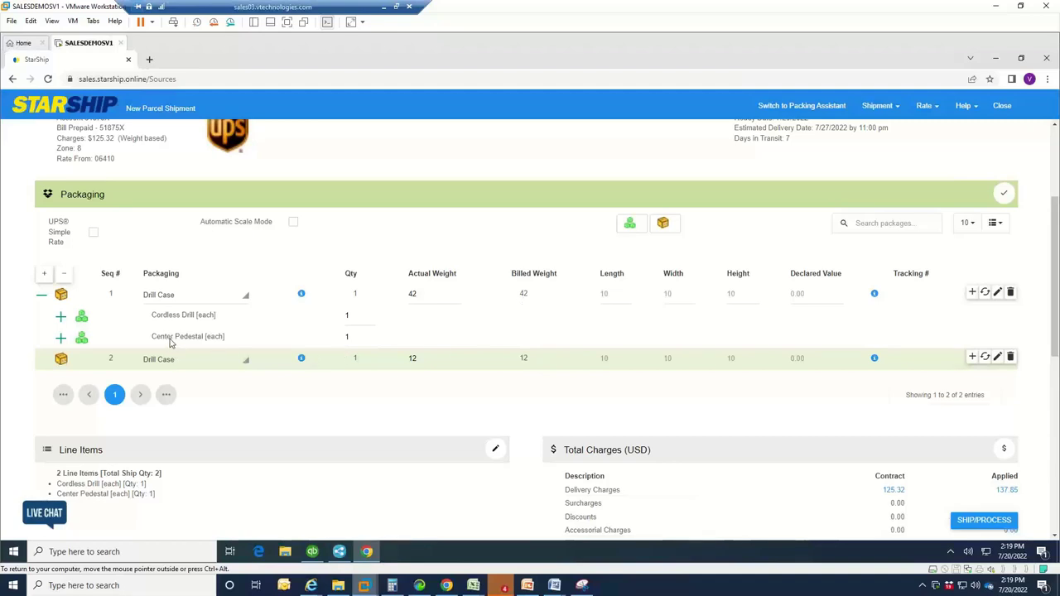
left_click_drag(170, 342, 170, 357)
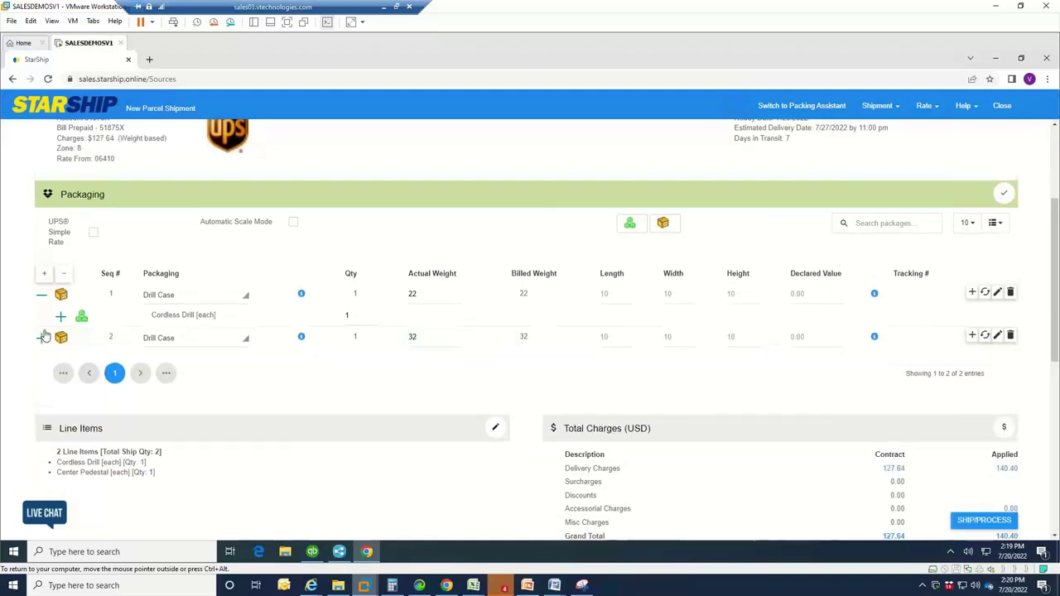
left_click(42, 339)
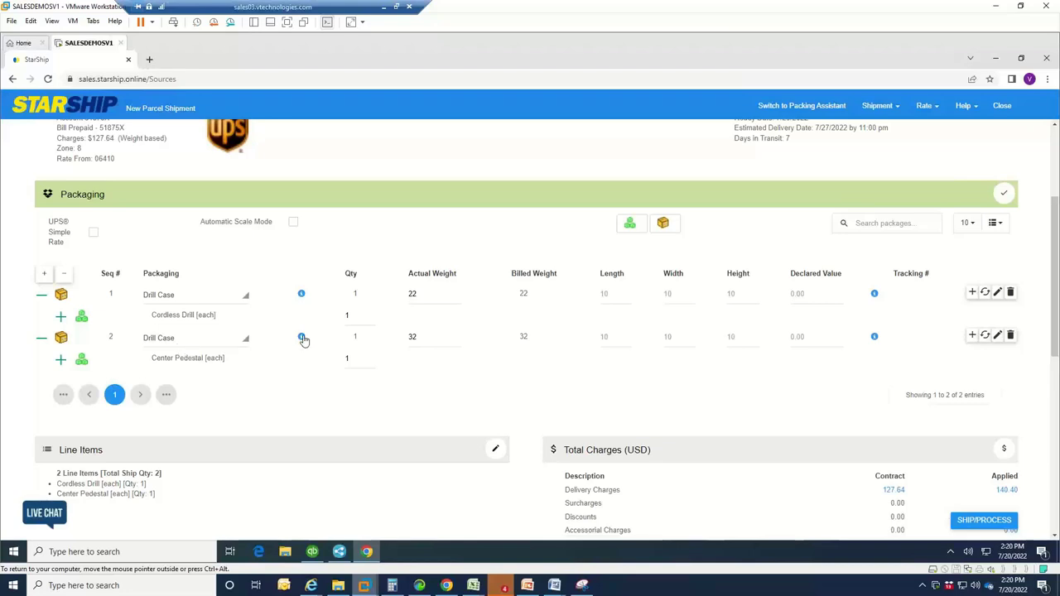
left_click(206, 295)
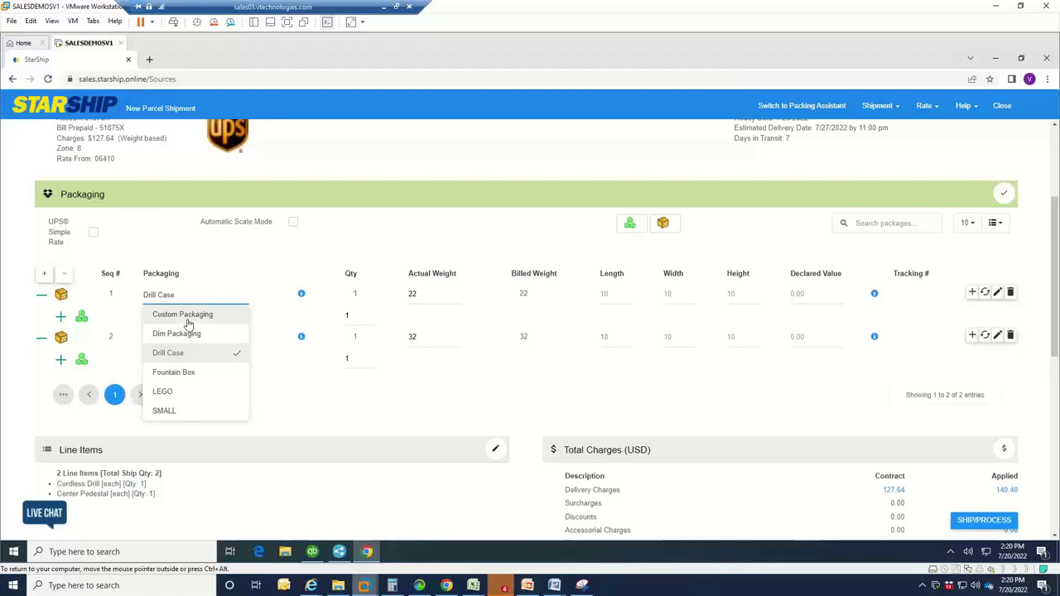
left_click(340, 242)
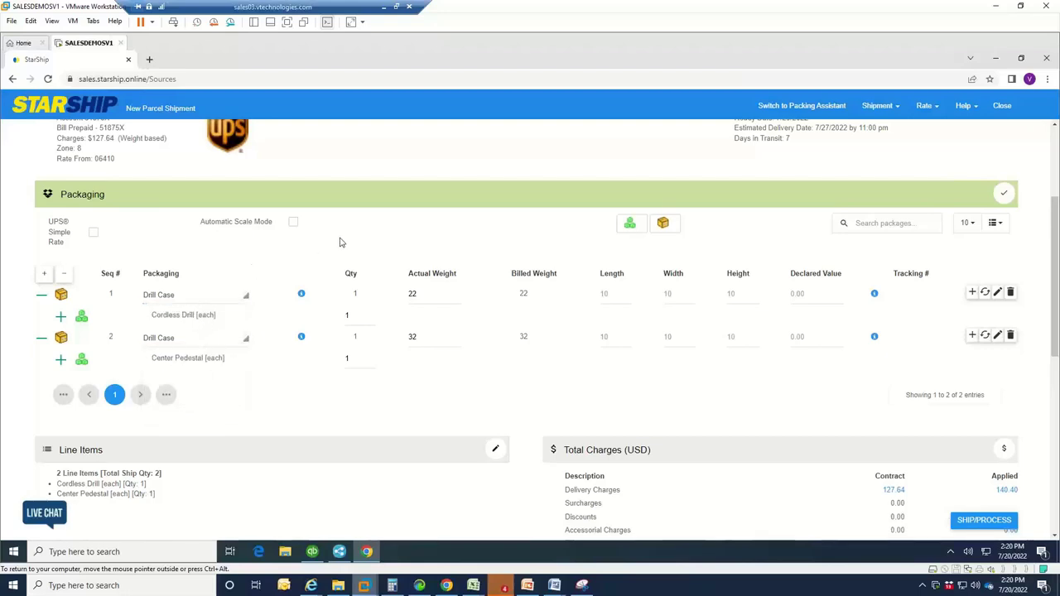
left_click(1005, 197)
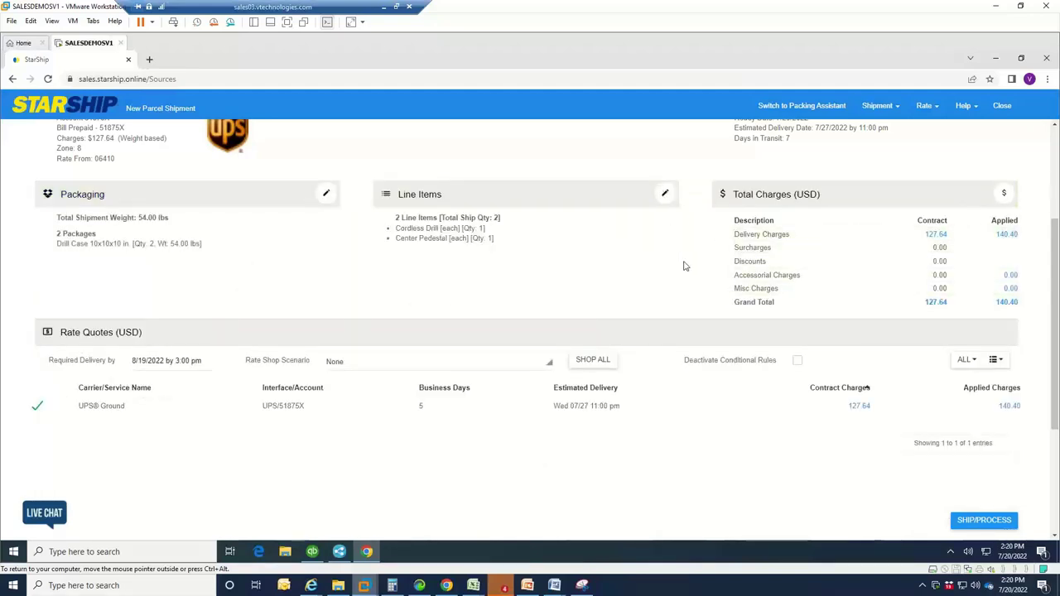
Review the shipment's line items and the freight charge rule behind the applied grand total
left_click(664, 194)
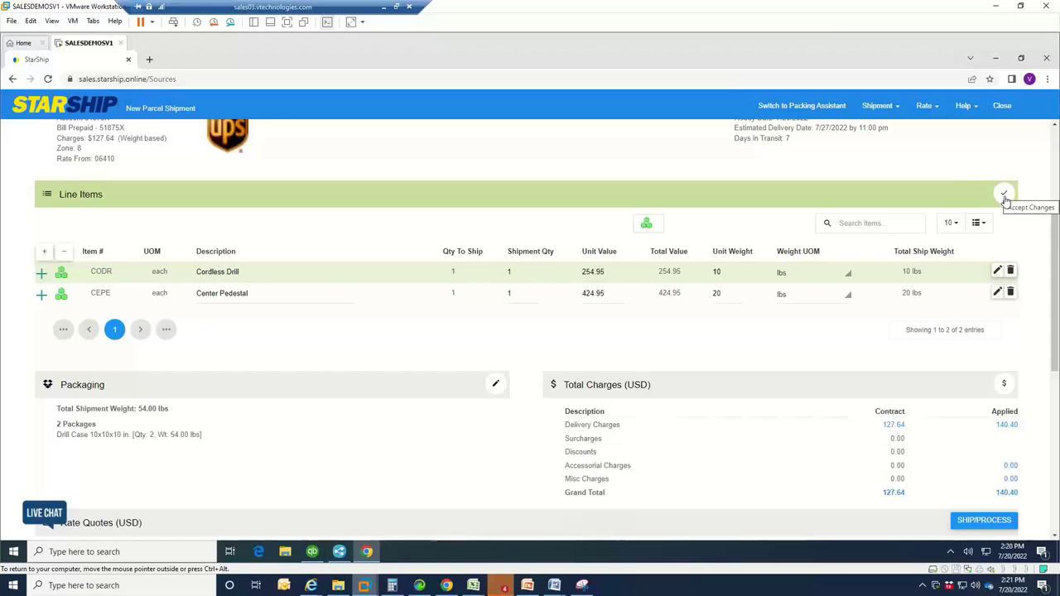
left_click(1005, 199)
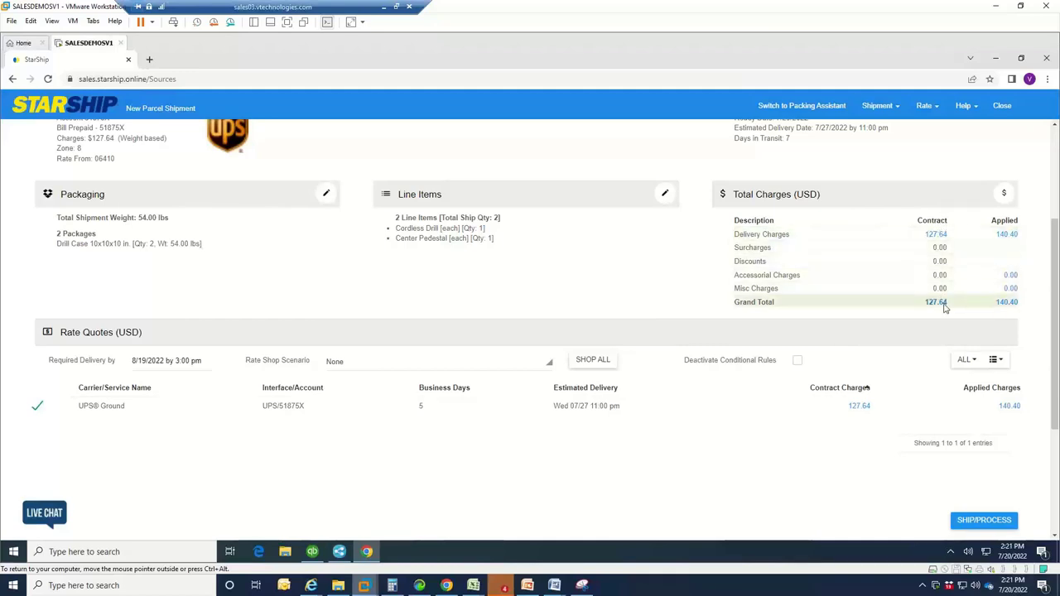
left_click(1007, 304)
left_click(811, 399)
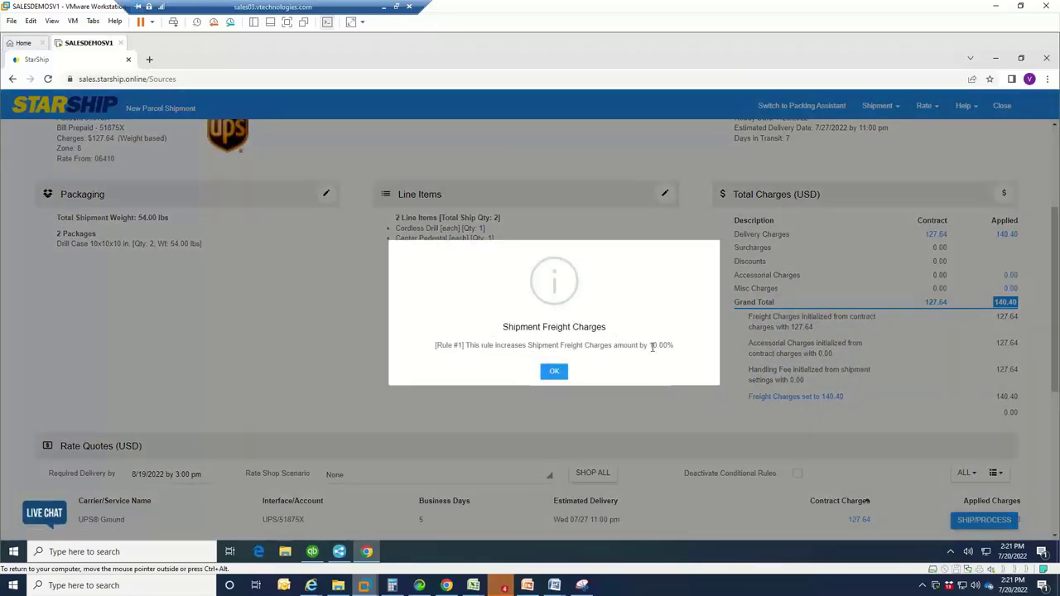
left_click(552, 372)
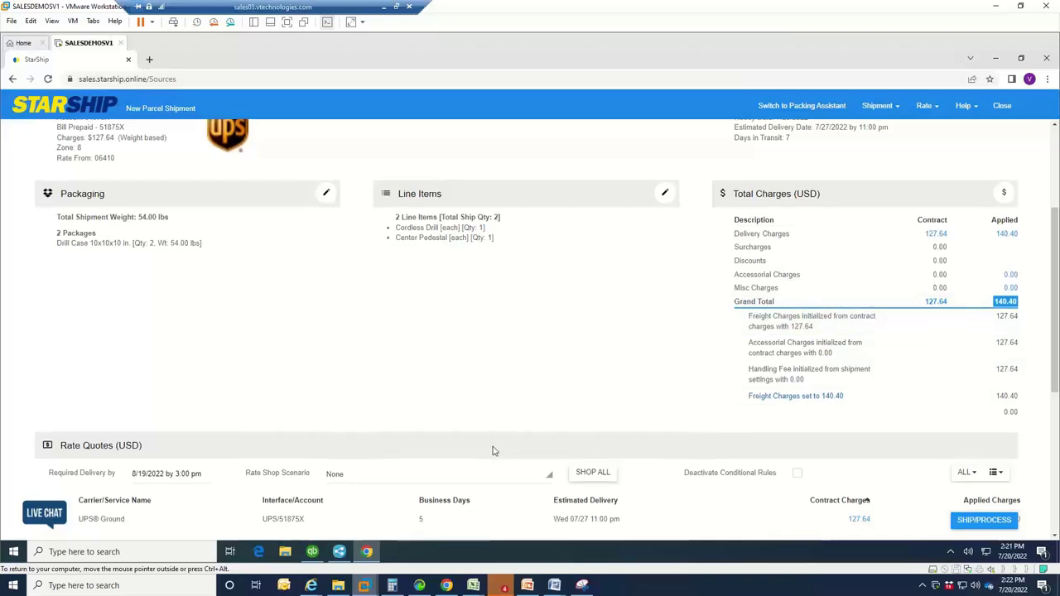
Shop all carrier rates for the shipment with the rate shop scenario set to None
scroll(530, 448, "down", 1)
scroll(533, 445, "down", 2)
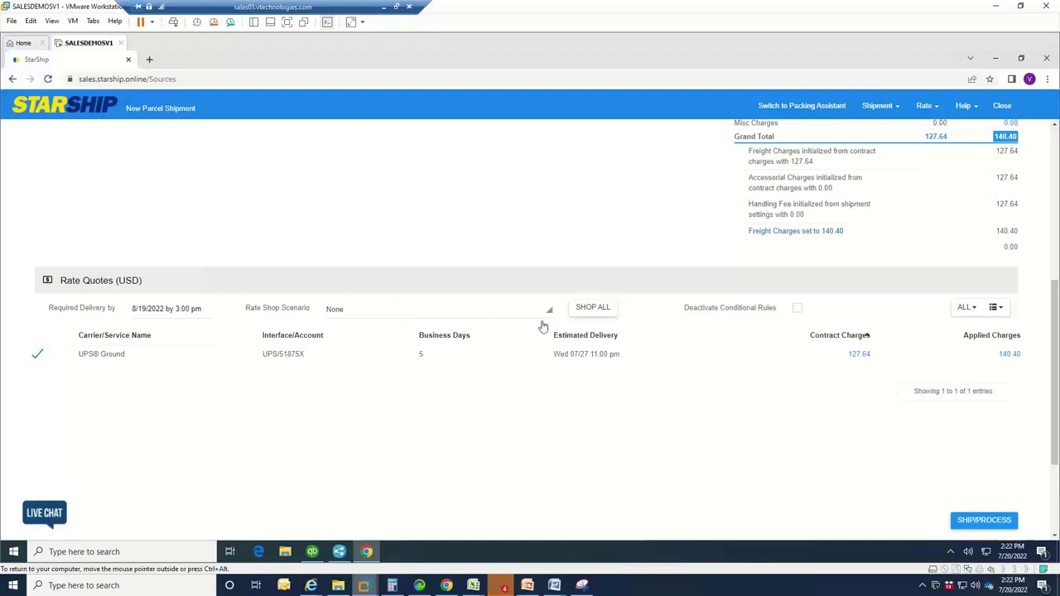
left_click(596, 310)
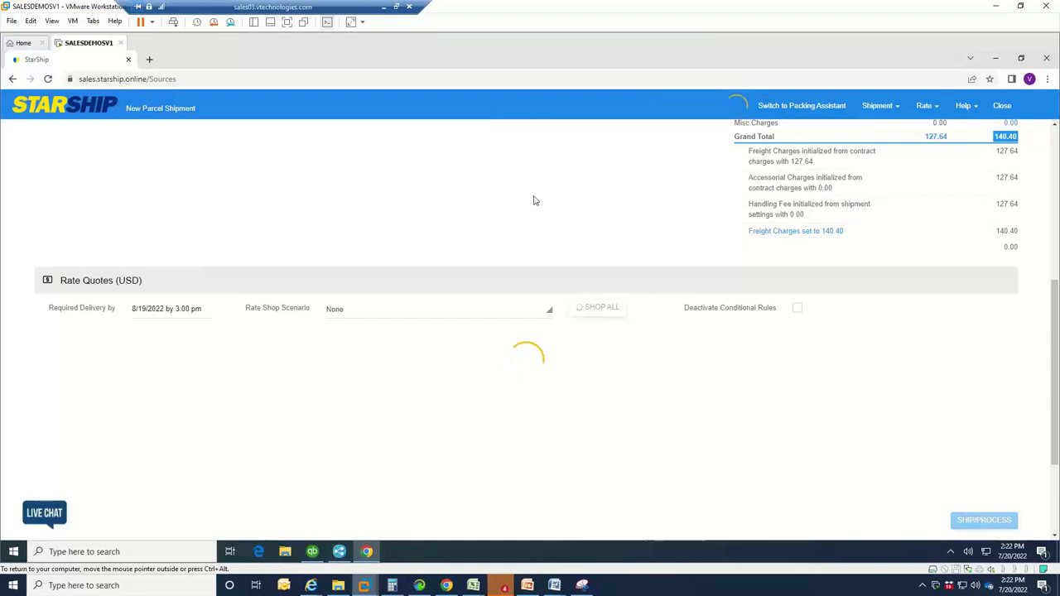
Review the carrier rate quotes and process the shipment with UPS Ground
scroll(584, 299, "down", 3)
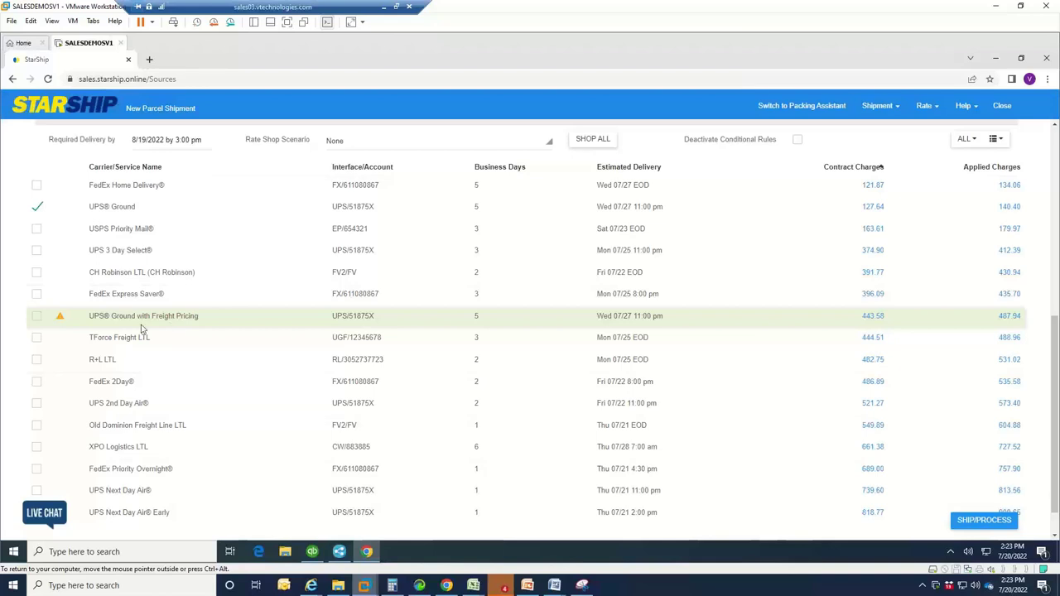
left_click(981, 521)
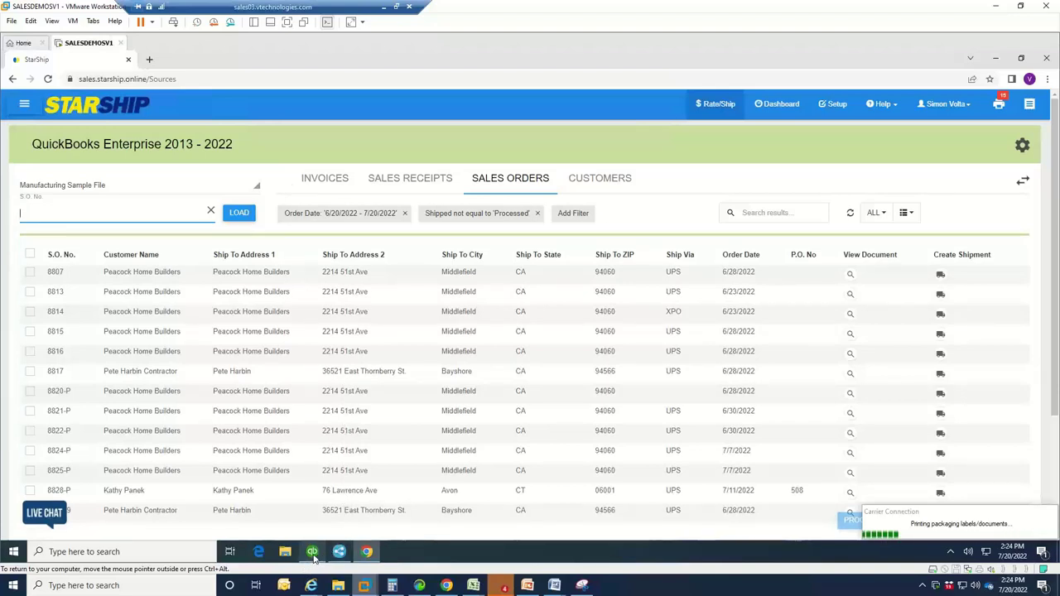
Switch to QuickBooks to examine the freight and tracking details on the sales order, and return to StarShip
mouse_move(313, 557)
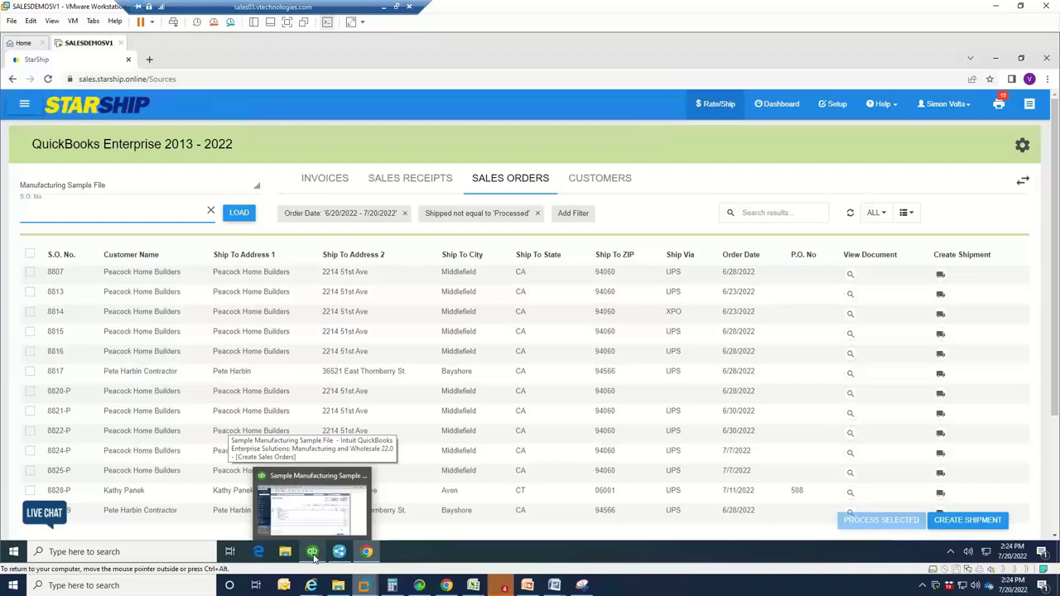
left_click(313, 555)
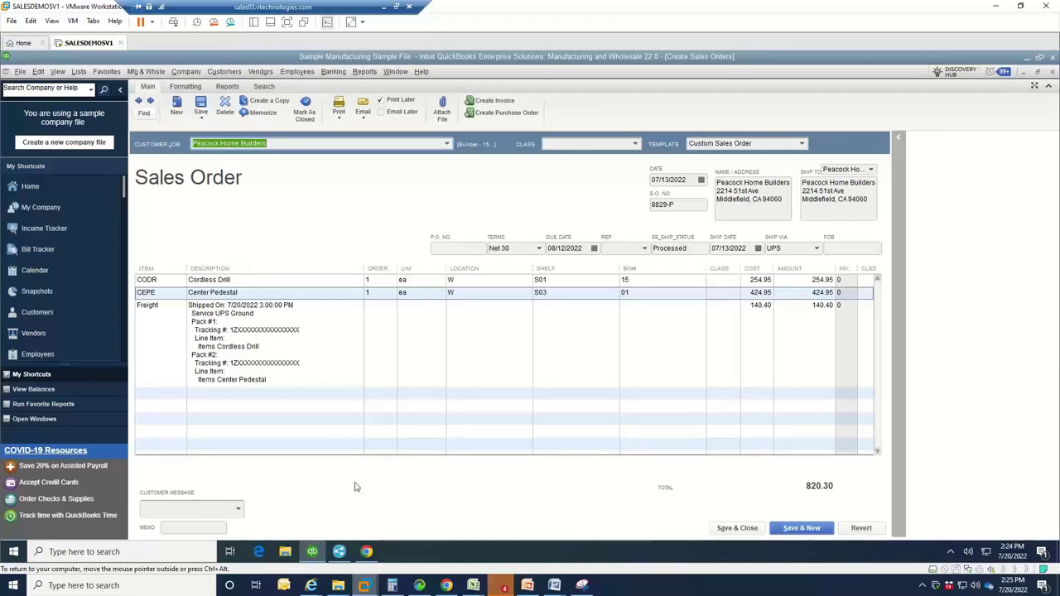
left_click(366, 551)
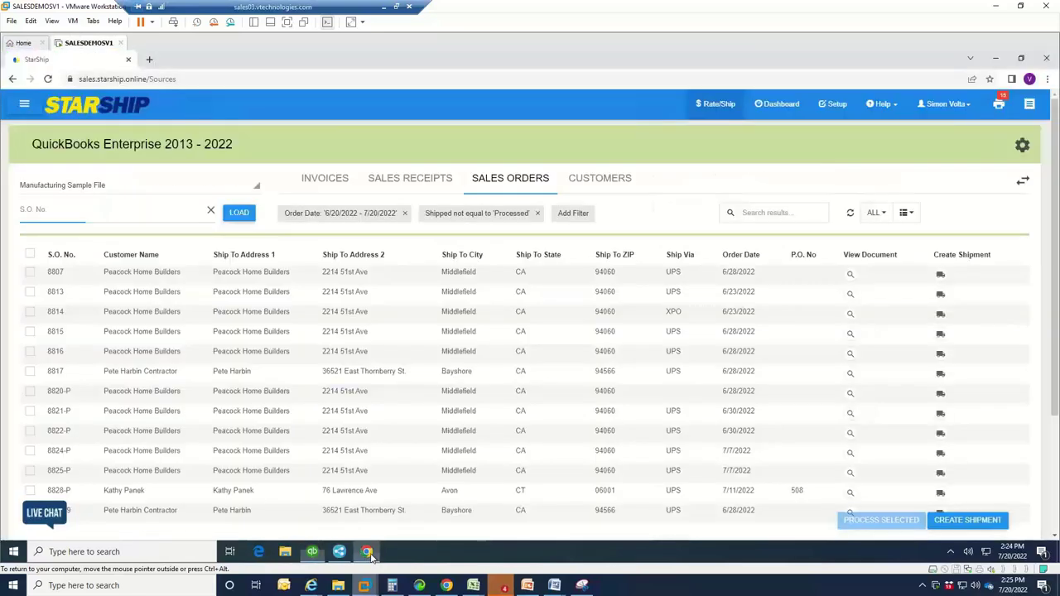
Open the dashboard and examine the Customers by Location map's filters and the chart types available to add
left_click(777, 106)
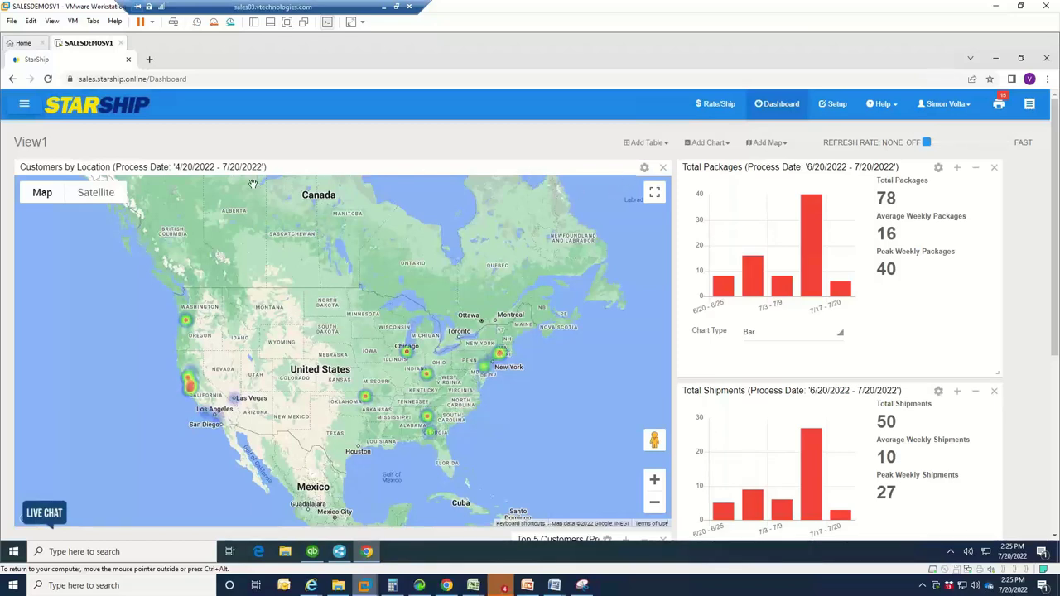
left_click(644, 169)
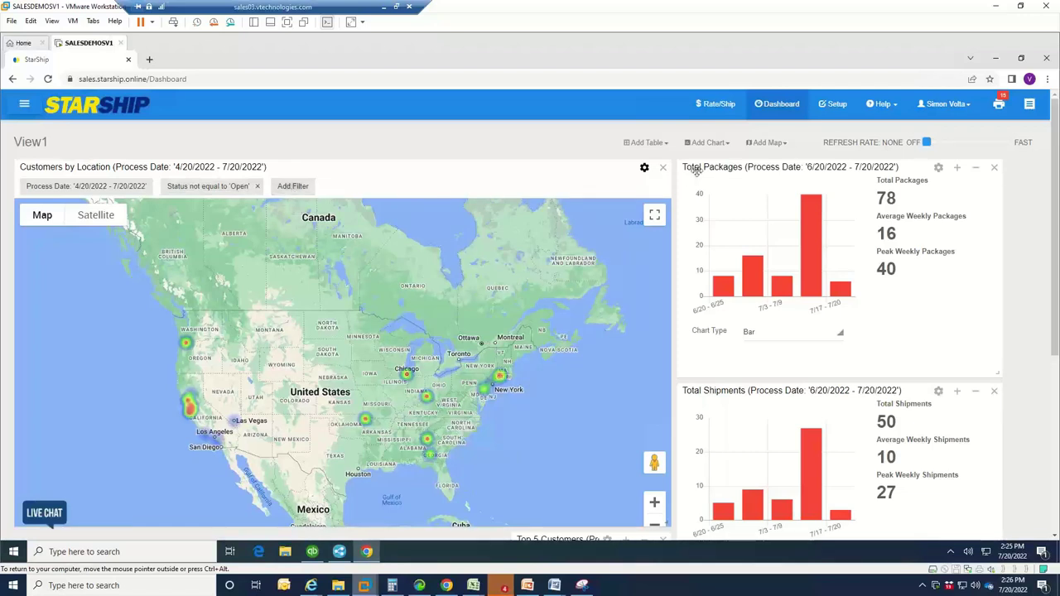
left_click(643, 171)
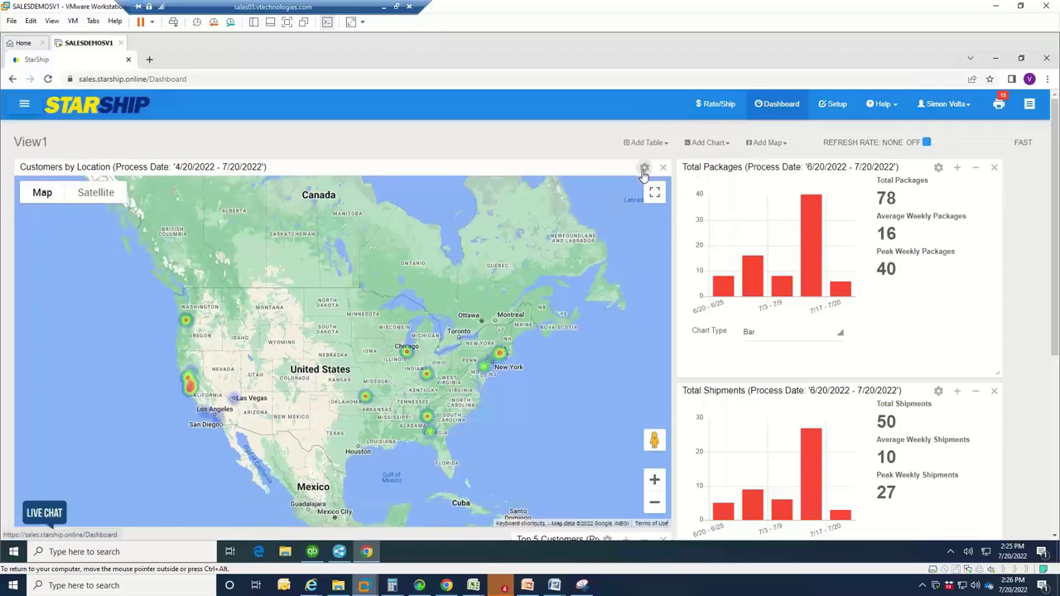
left_click(714, 143)
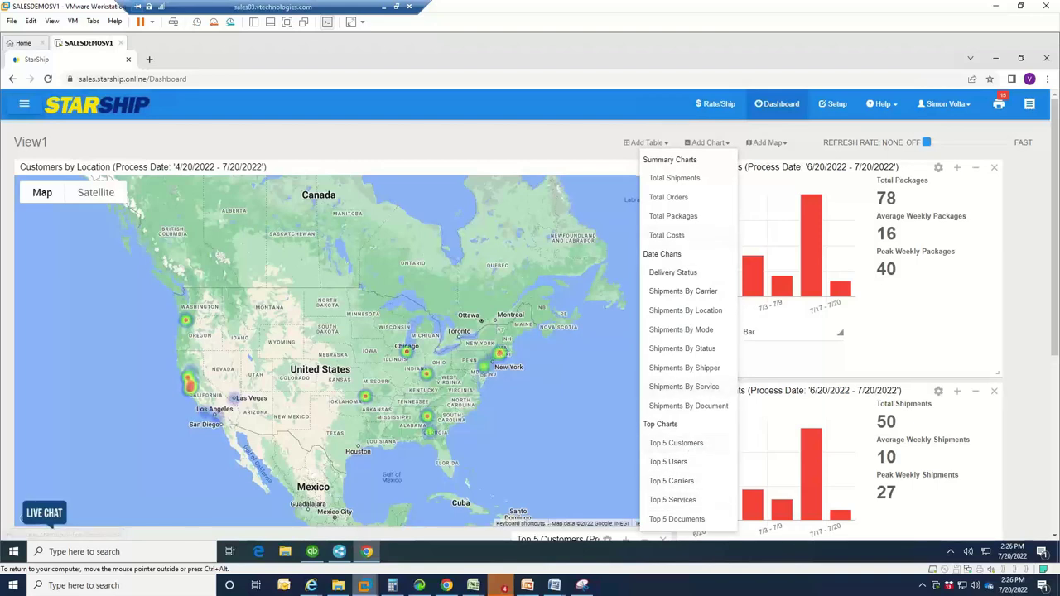
Try a Past 3 Months process date filter on the Total Packages chart and reopen the dashboard
left_click(938, 167)
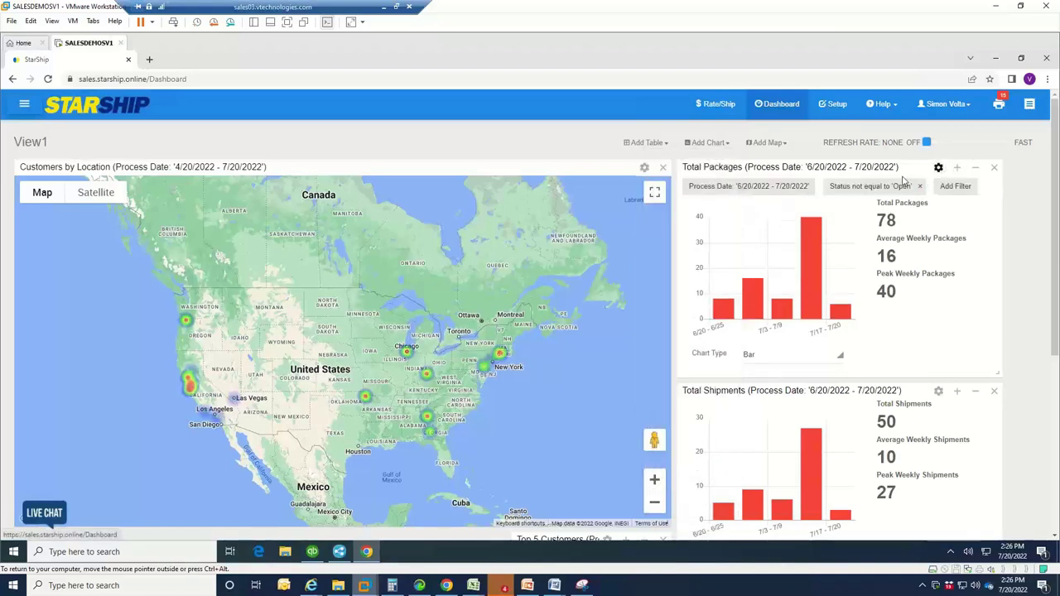
left_click(750, 186)
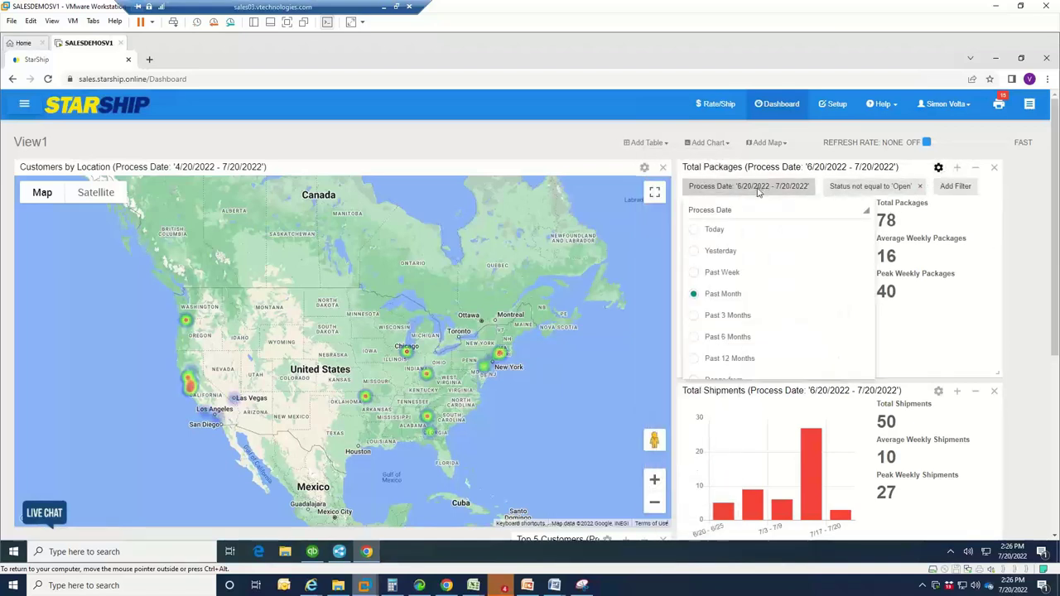
left_click(694, 319)
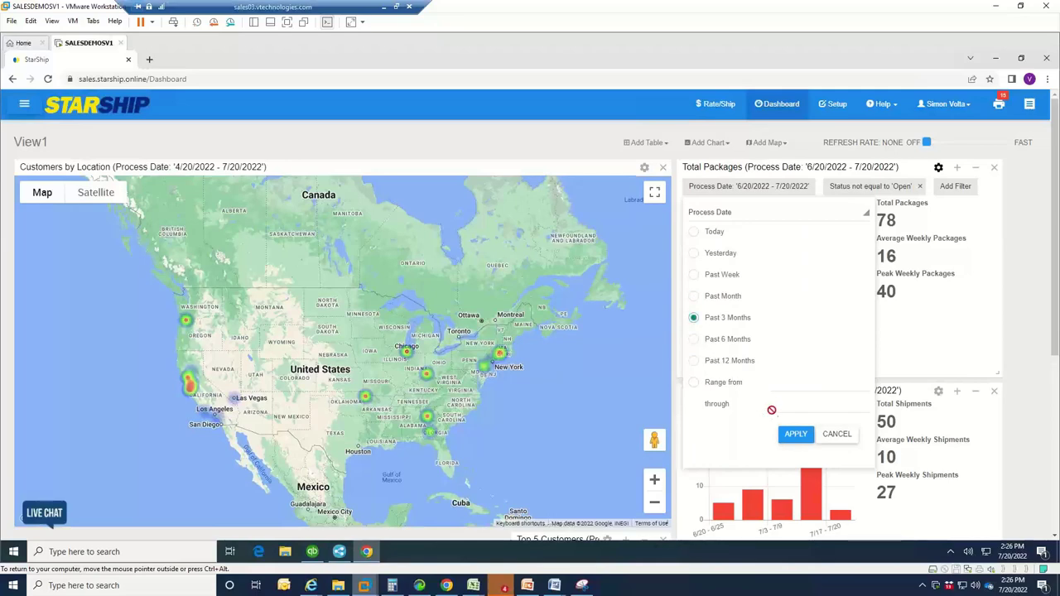
left_click(795, 434)
left_click(777, 106)
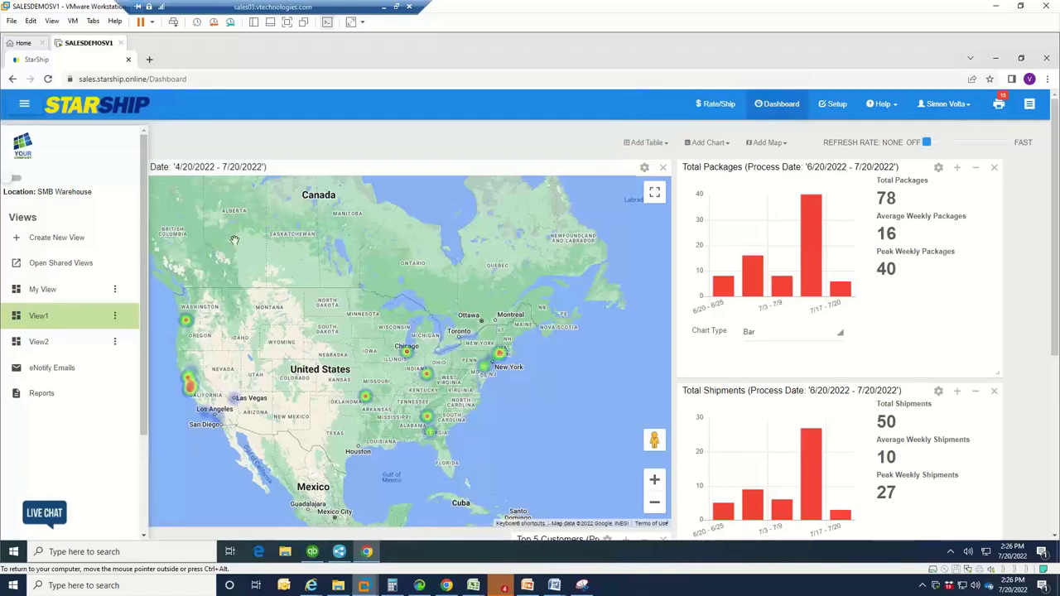
Open StarShip Reports and look through the full list of available report types
left_click(24, 105)
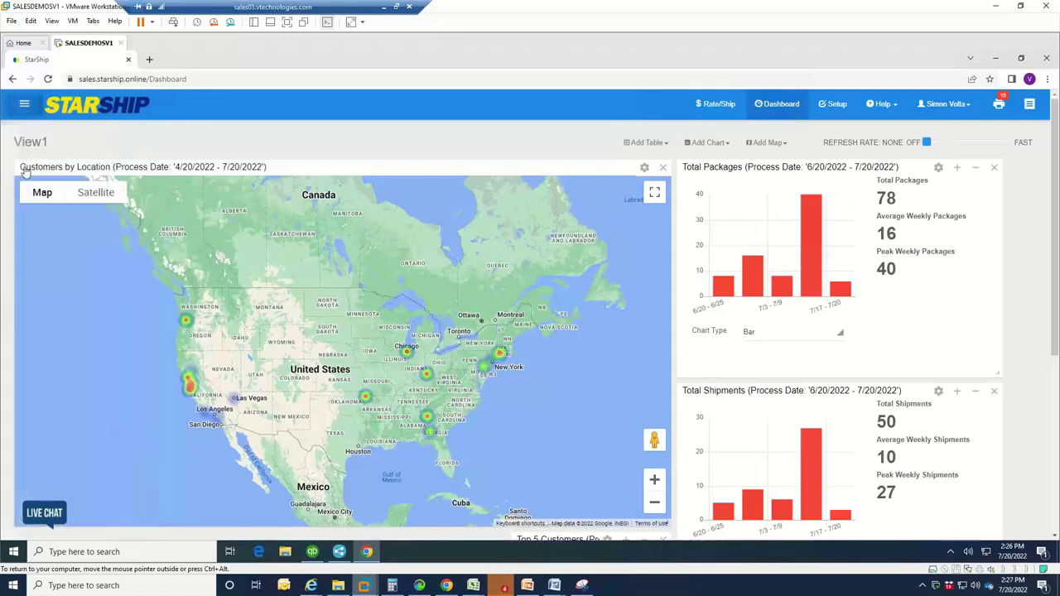
left_click(24, 105)
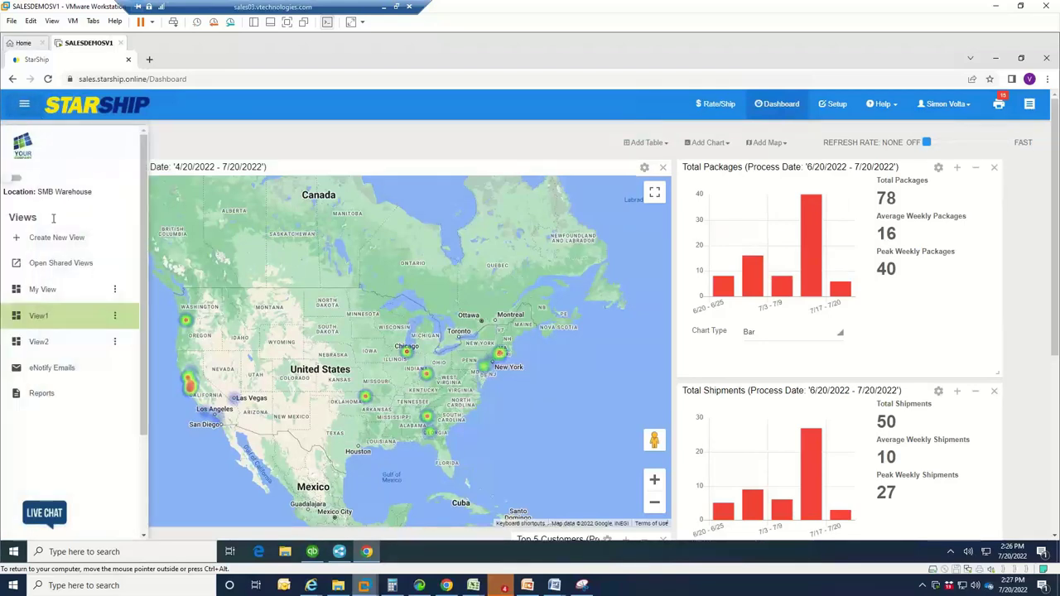
left_click(72, 395)
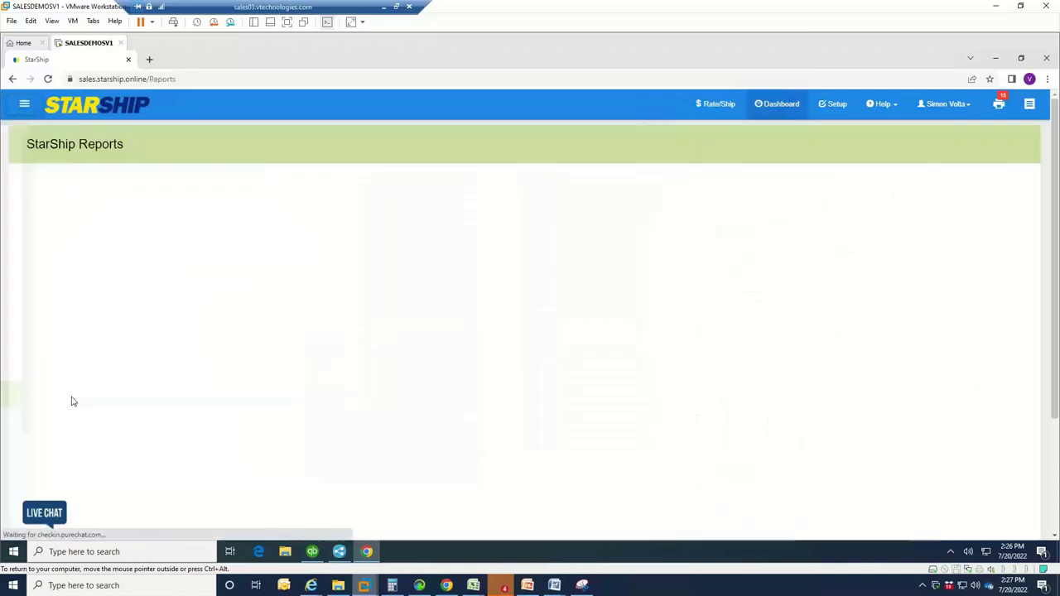
left_click(148, 191)
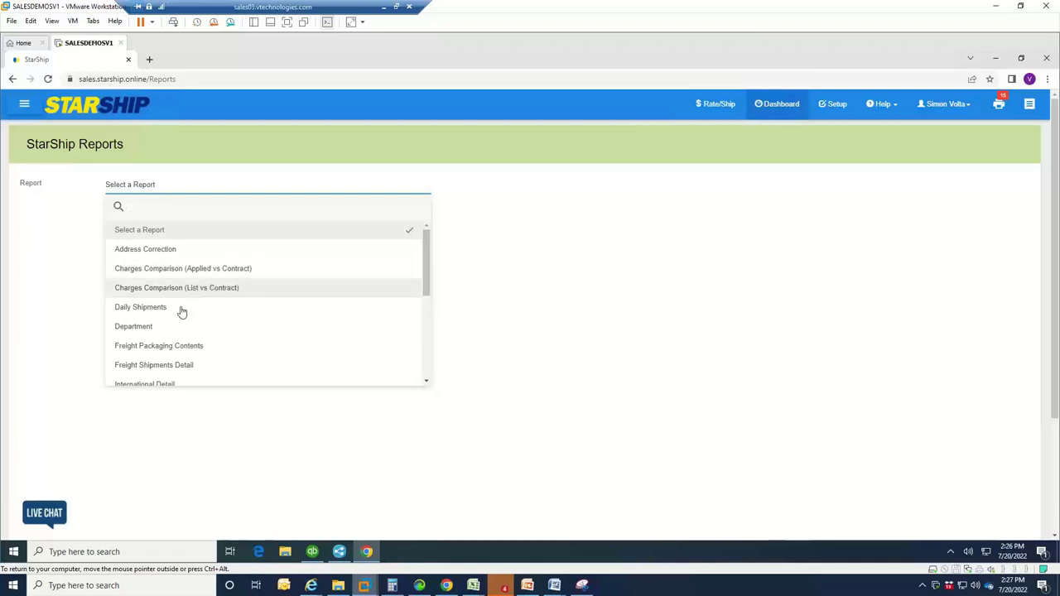
scroll(159, 357, "down", 2)
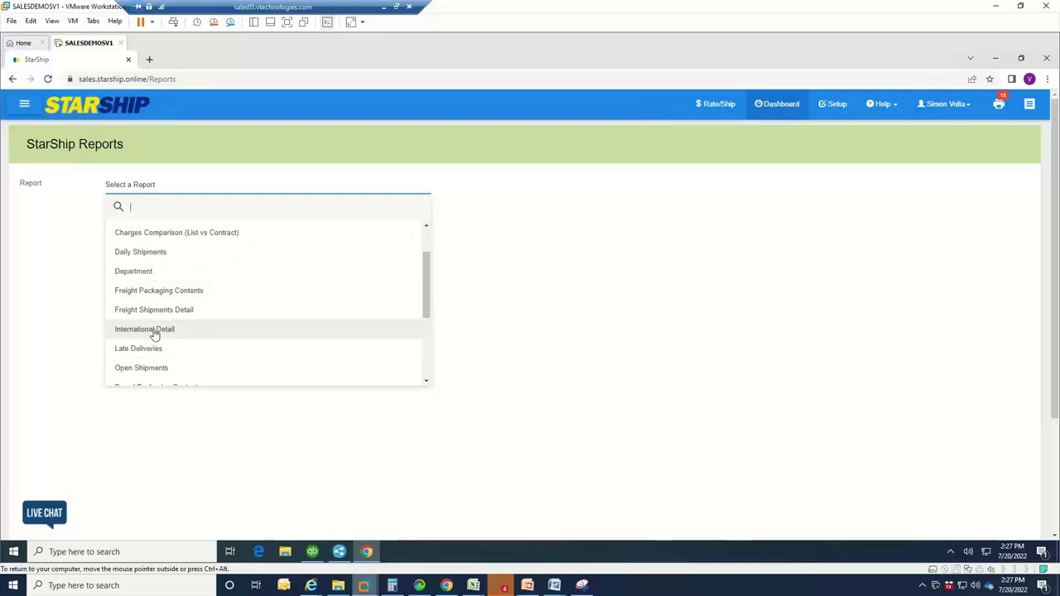
scroll(154, 335, "down", 3)
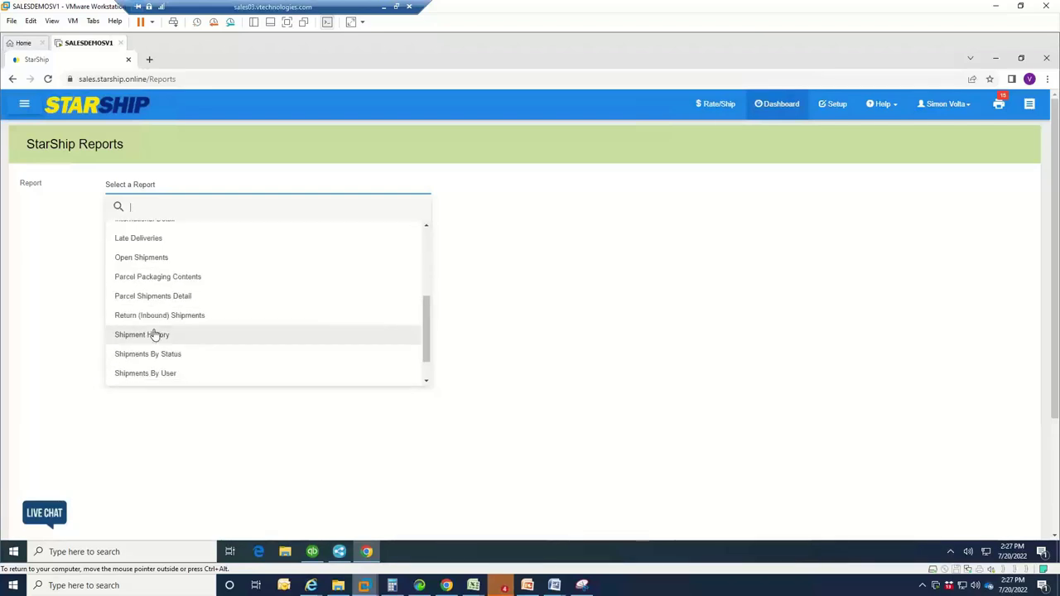
scroll(158, 278, "down", 1)
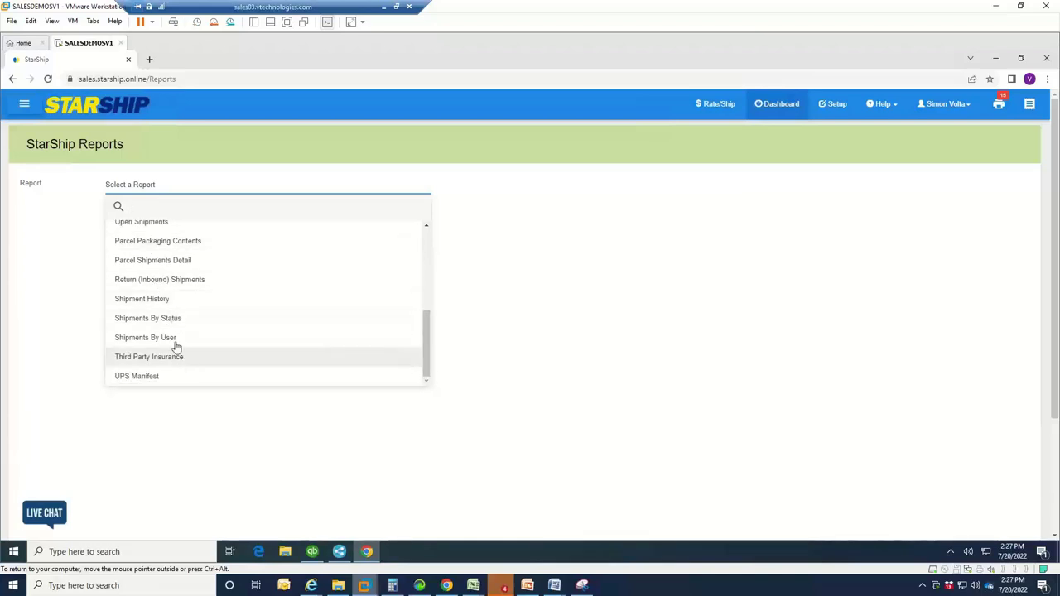
scroll(171, 290, "up", 5)
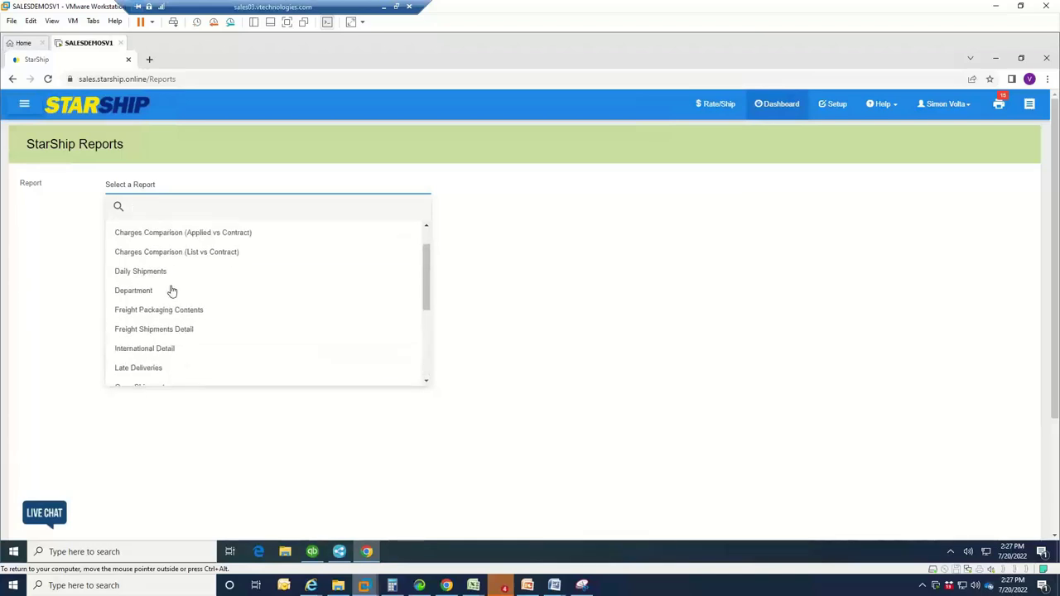
scroll(172, 290, "up", 1)
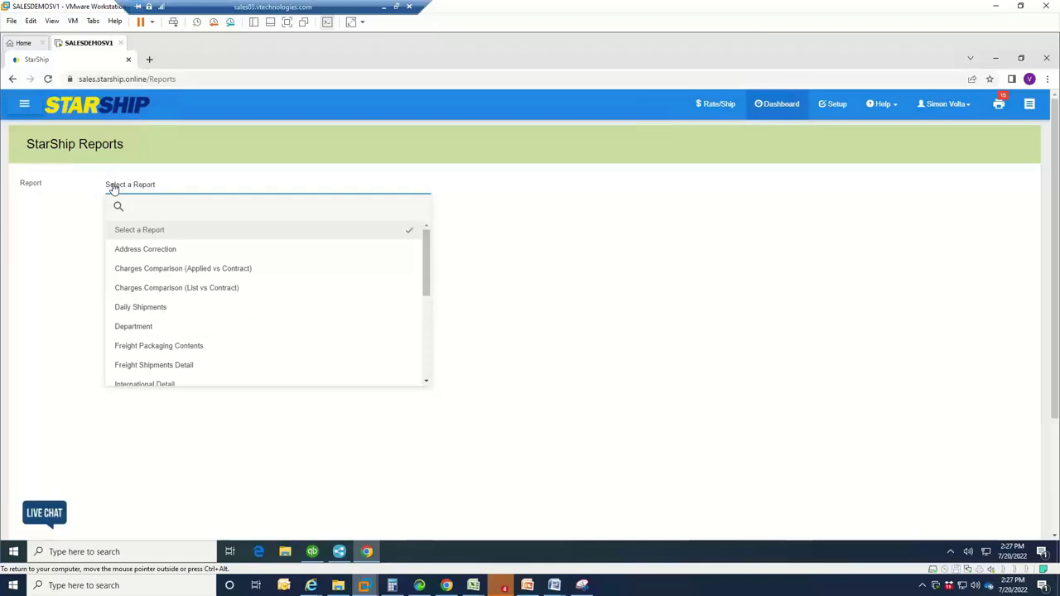
Open the eNotify email viewer and list the pending emails
left_click(24, 103)
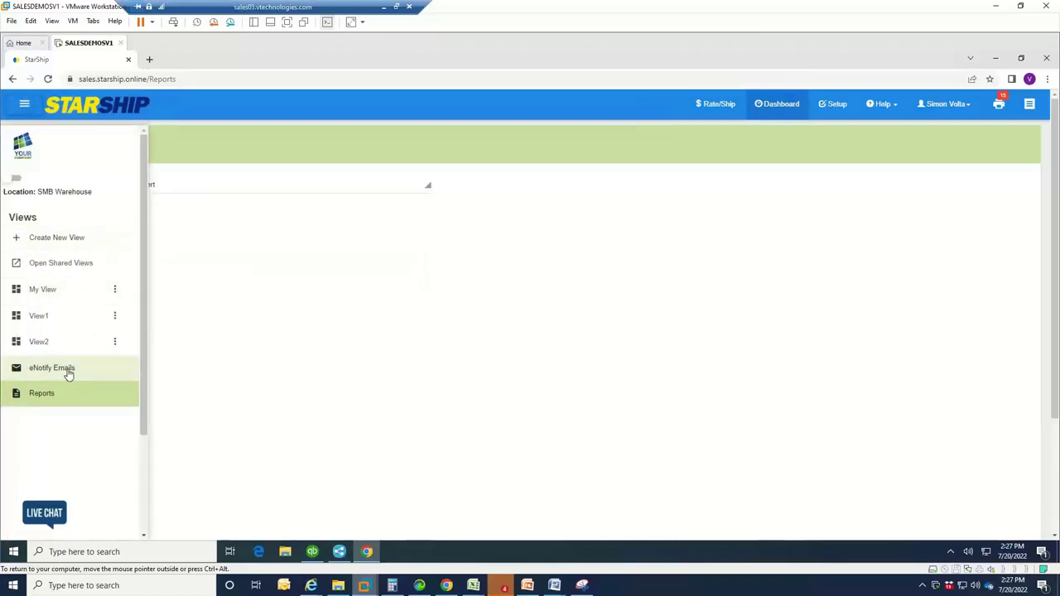
left_click(66, 367)
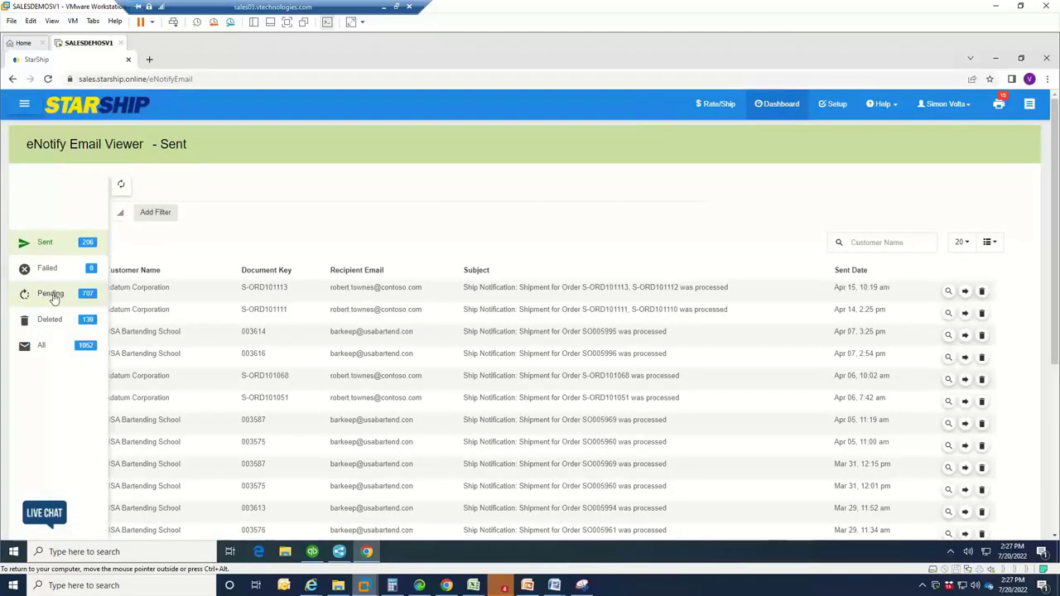
left_click(46, 293)
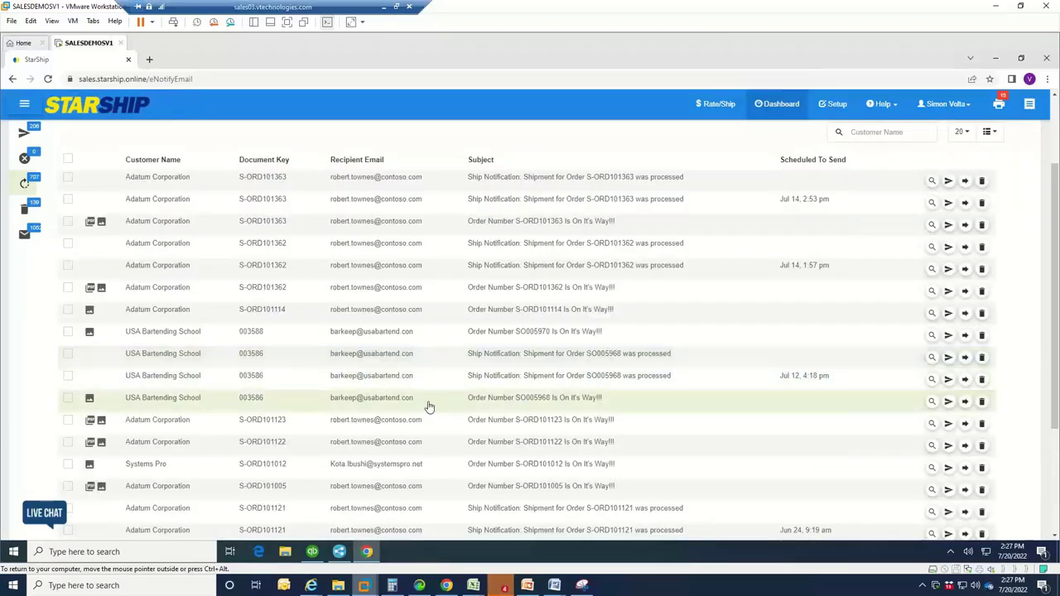
Open a pending "Is On It's Way!!!" notification for USA Bartending School and read it through to the end
left_click(390, 404)
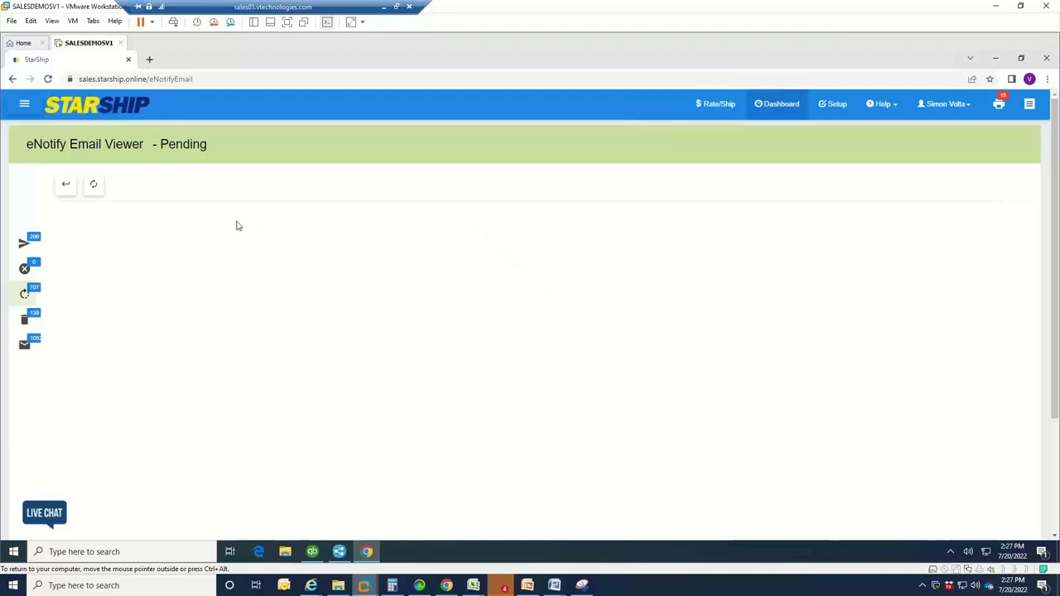
scroll(398, 236, "down", 1)
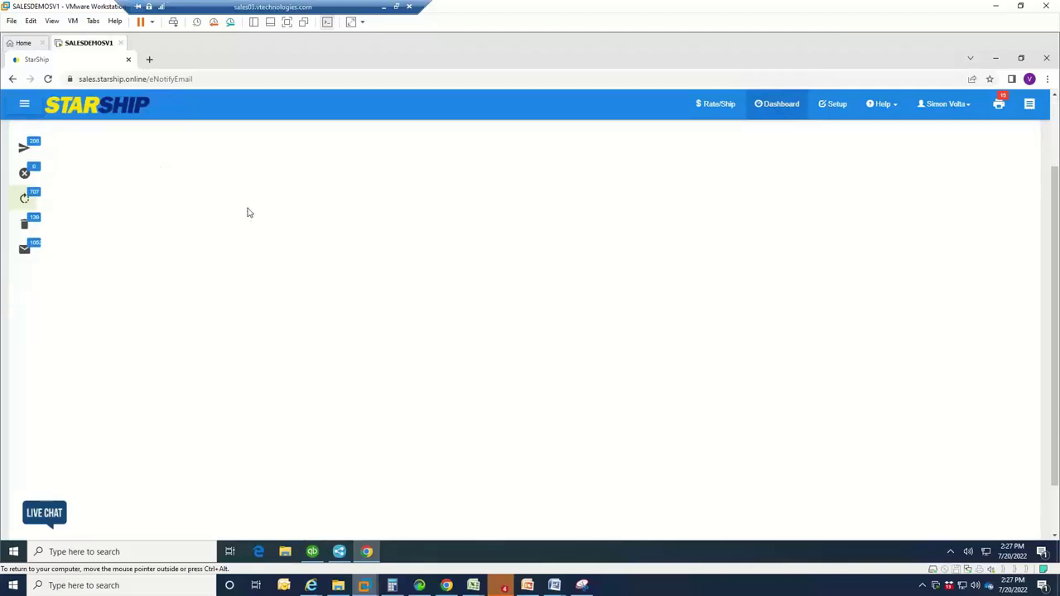
scroll(246, 216, "up", 1)
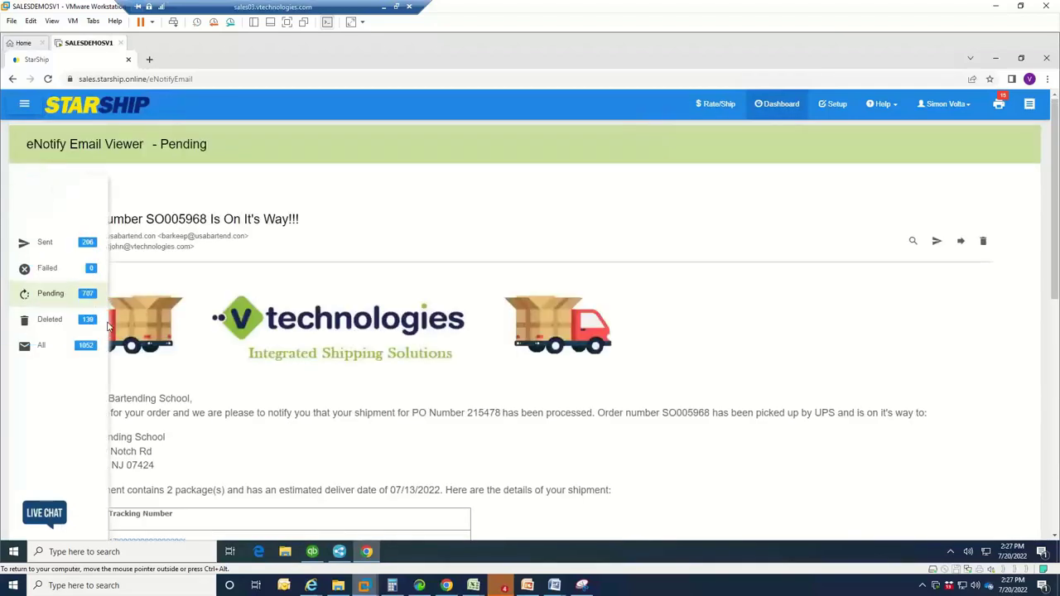
scroll(284, 354, "down", 2)
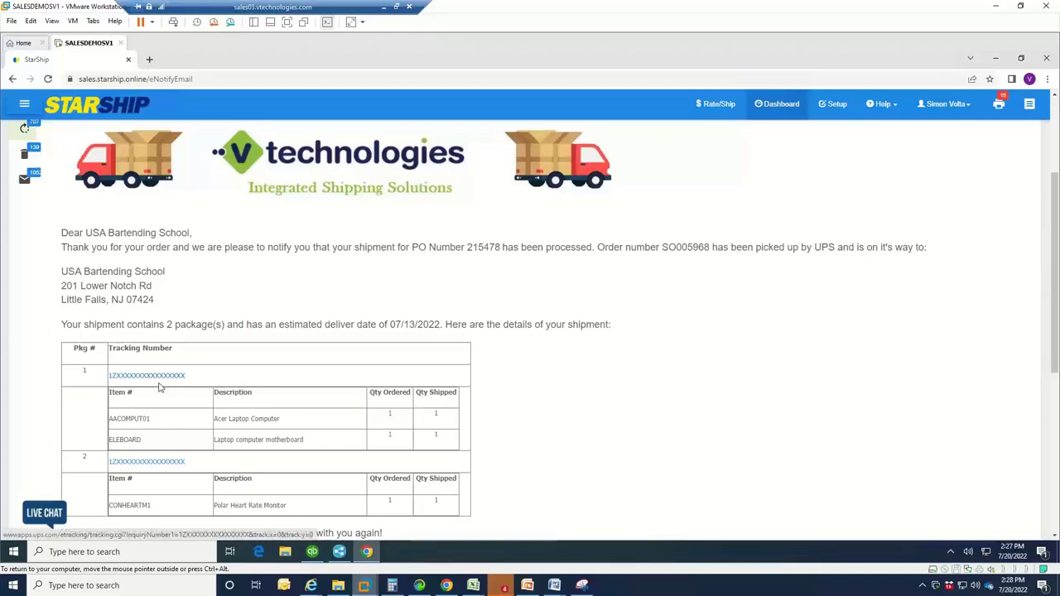
scroll(160, 387, "down", 1)
scroll(228, 412, "down", 2)
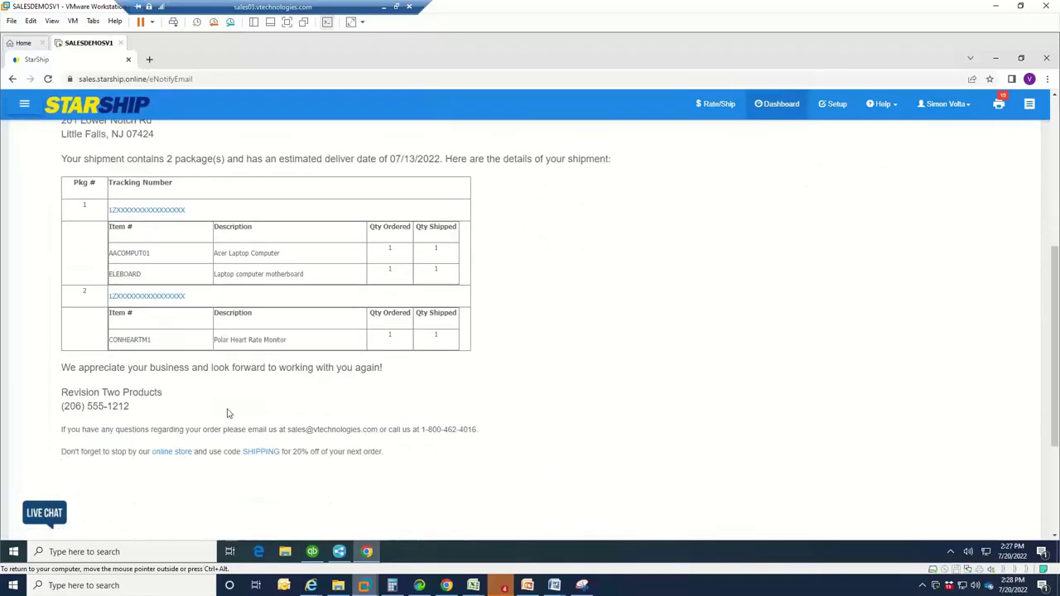